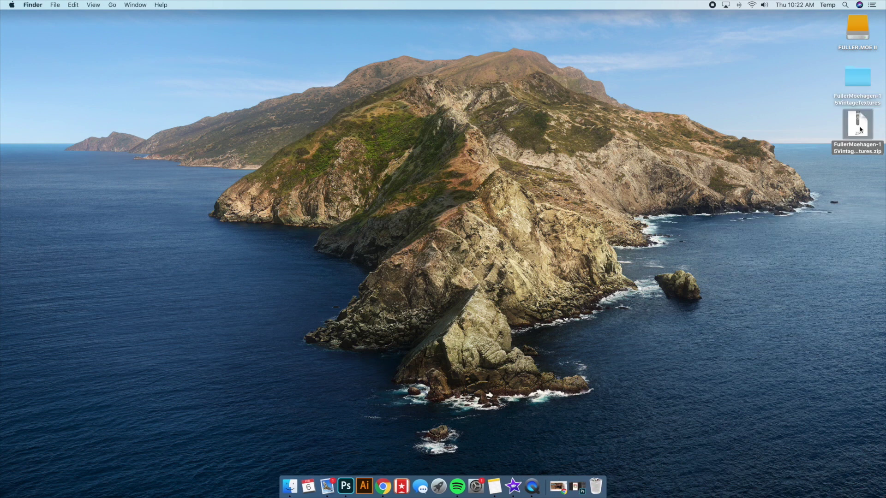
Trash the textures zip and open 05 Vintage Soft Grunge.psd from the unpacked folder in Photoshop.
drag(859, 127, 597, 485)
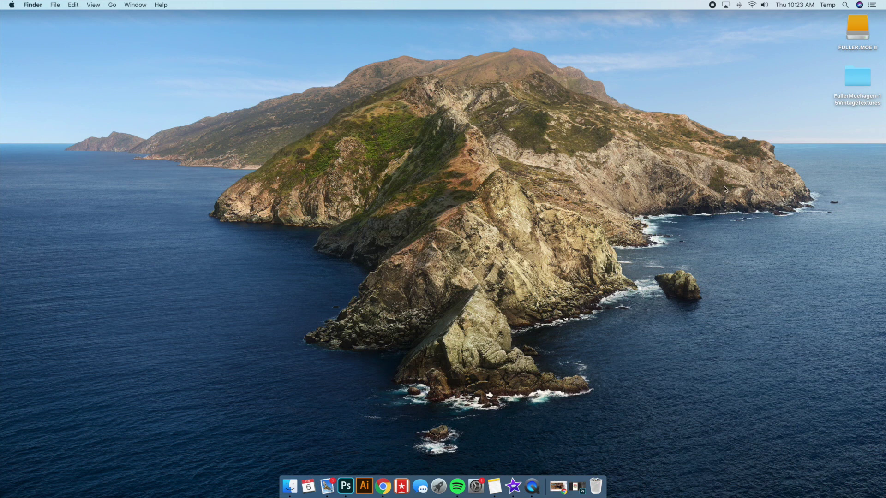
double_click(856, 77)
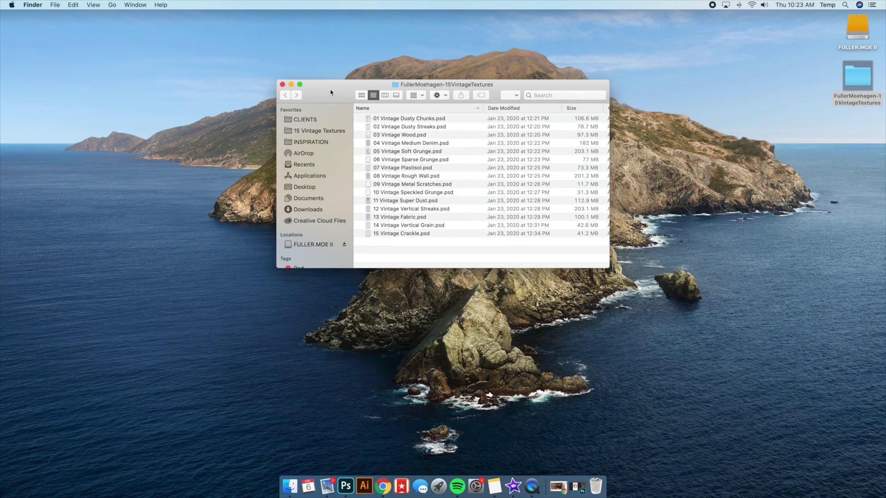
drag(326, 89, 290, 115)
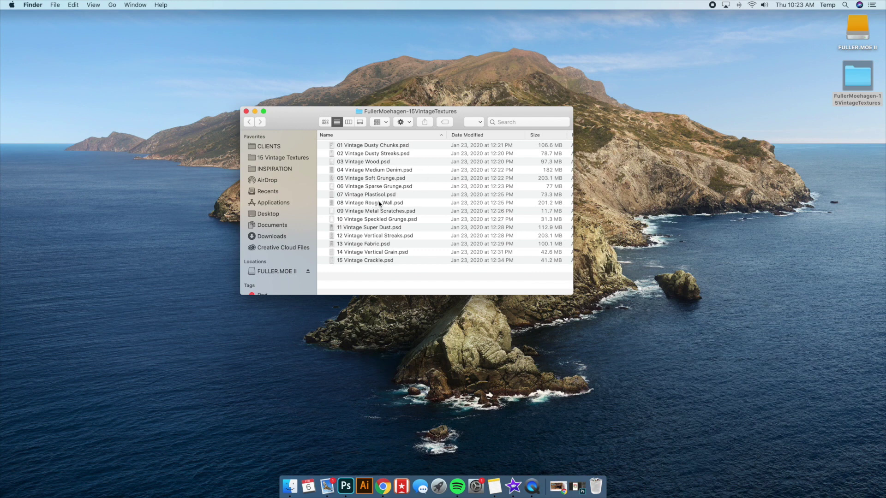
click(380, 179)
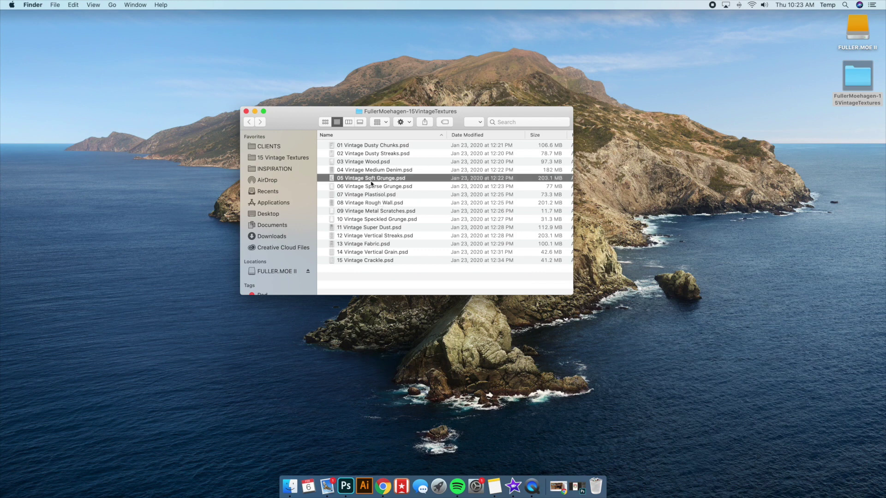
drag(375, 183, 345, 485)
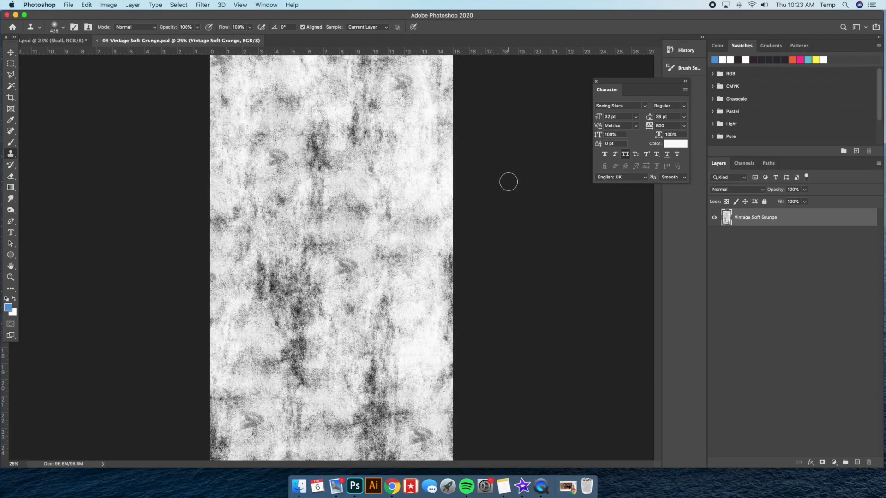
With the Move tool active, select all of the grunge canvas, then return to the Margo Price document.
click(11, 52)
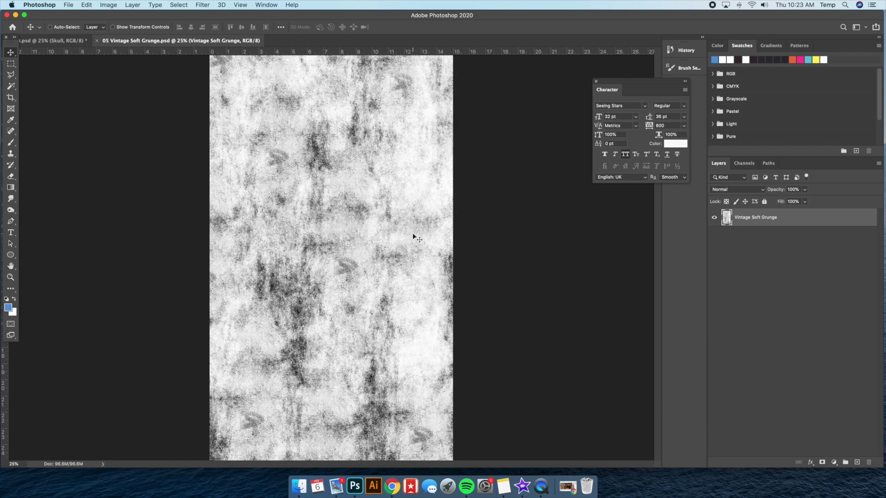
key(super+a)
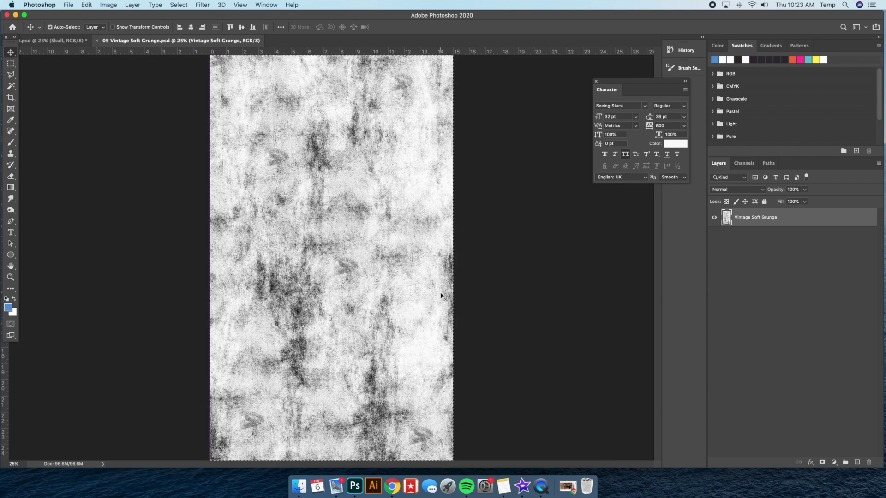
click(53, 40)
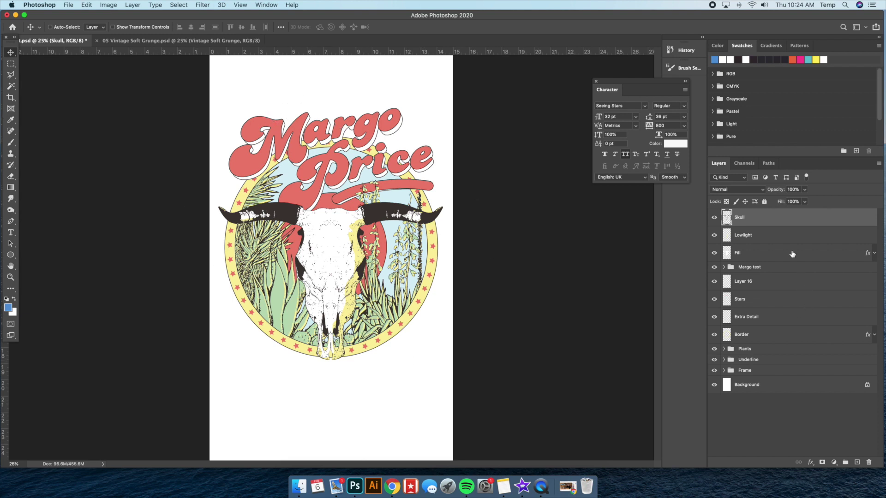
Select the layers from Skull down to Frame and group them into Group 1.
click(754, 233)
click(760, 222)
click(760, 235)
click(759, 221)
shift+click(753, 372)
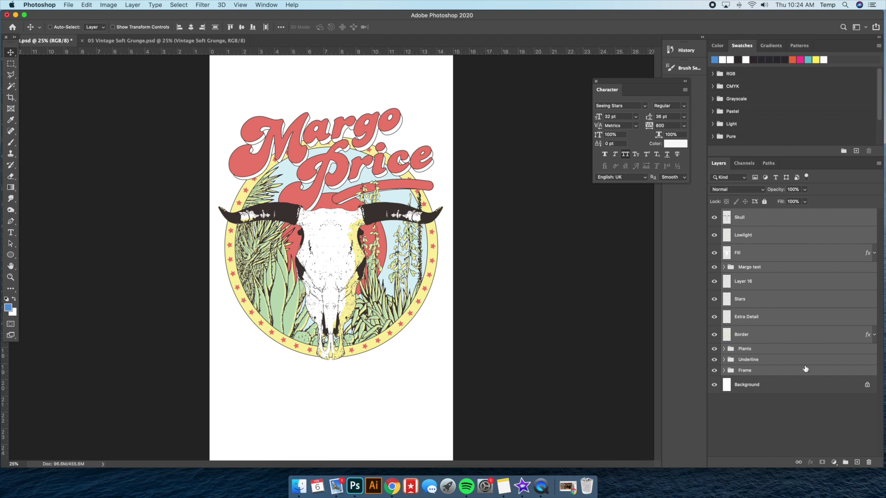
key(super)
key(super+g)
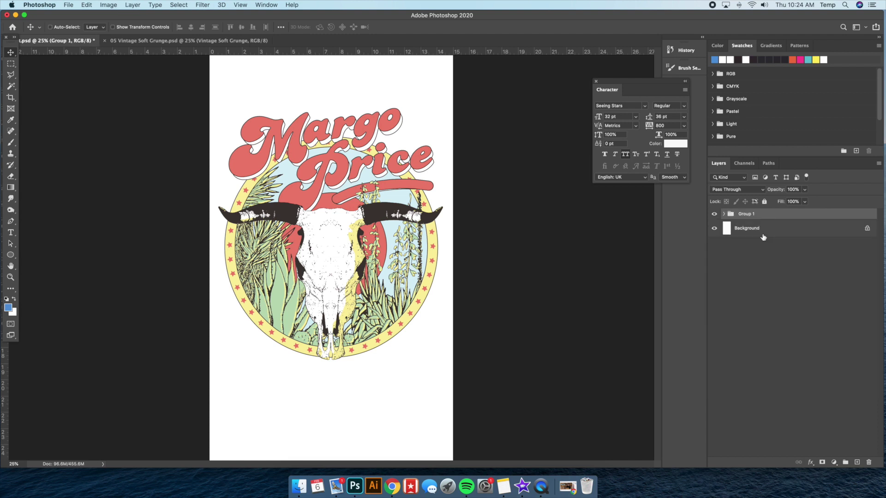
Add a layer mask to Group 1, view it alone, and paste the grunge texture into it.
click(823, 463)
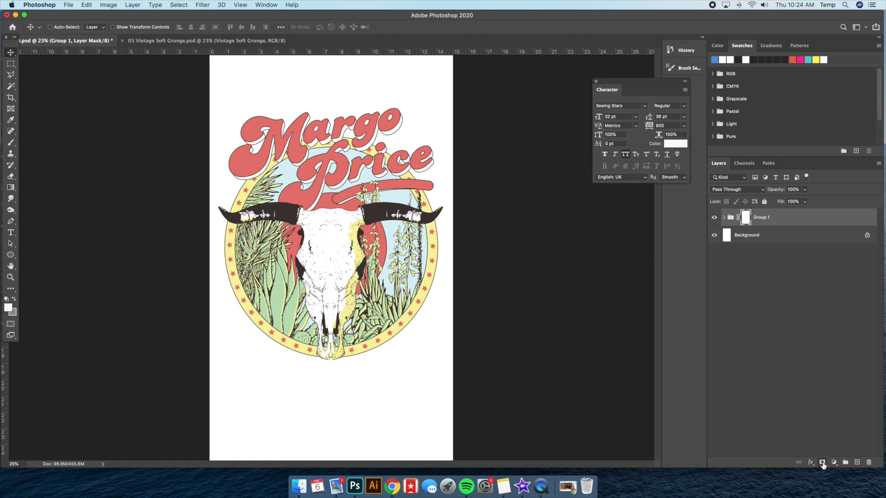
alt+click(745, 220)
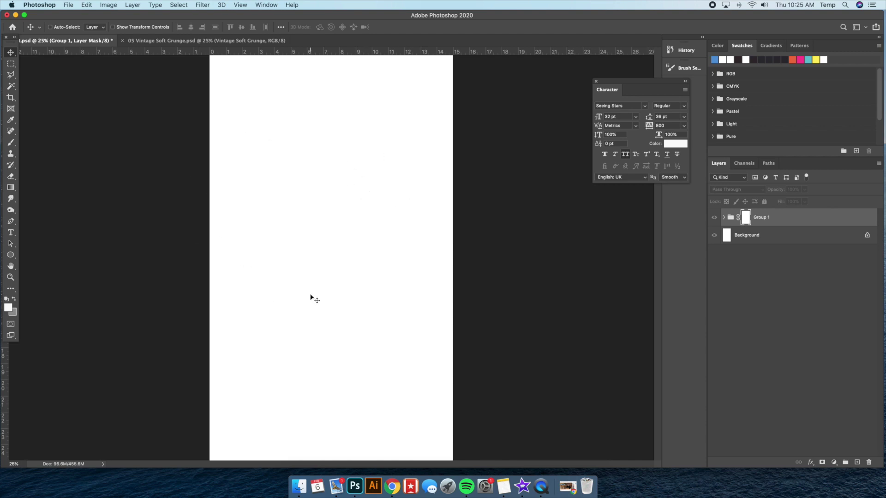
click(159, 40)
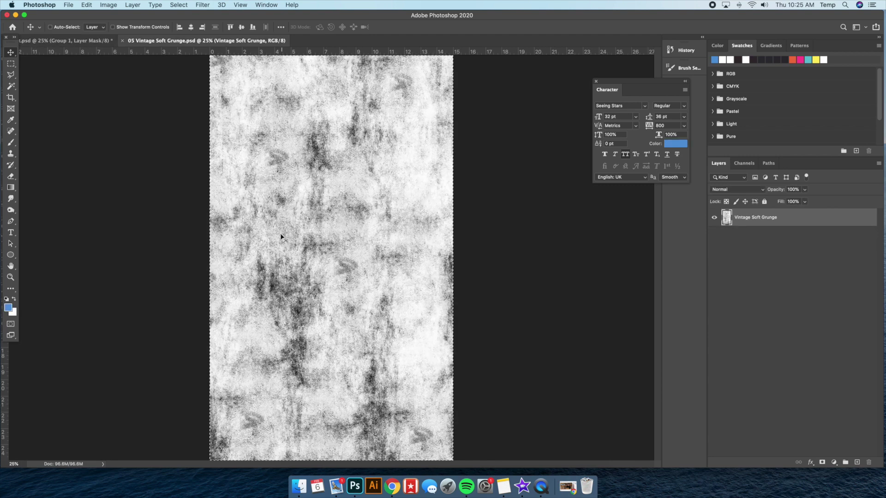
click(86, 44)
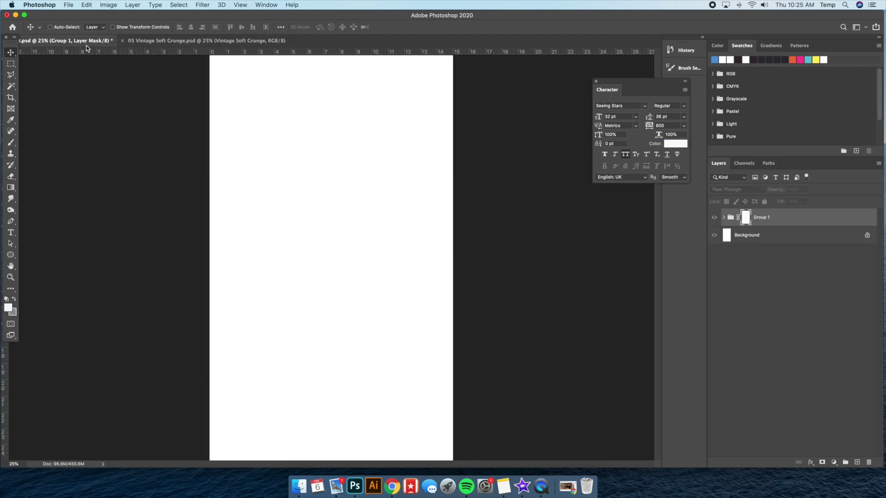
alt+click(747, 223)
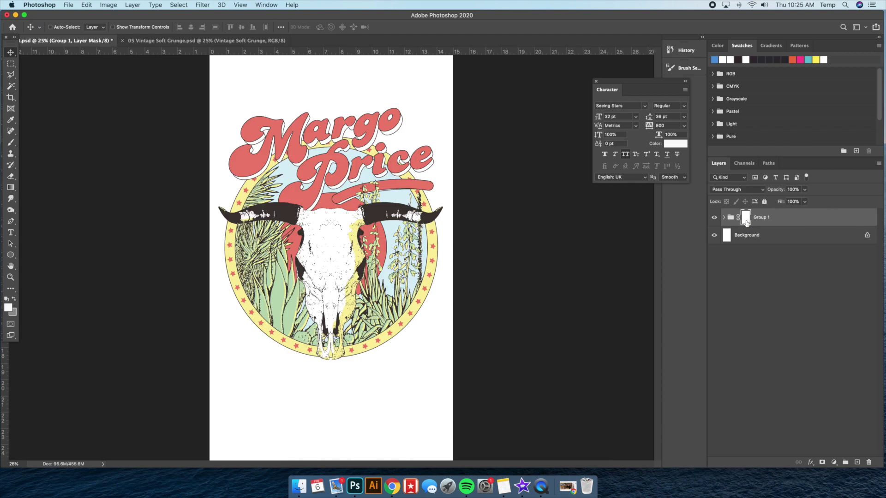
alt+click(747, 223)
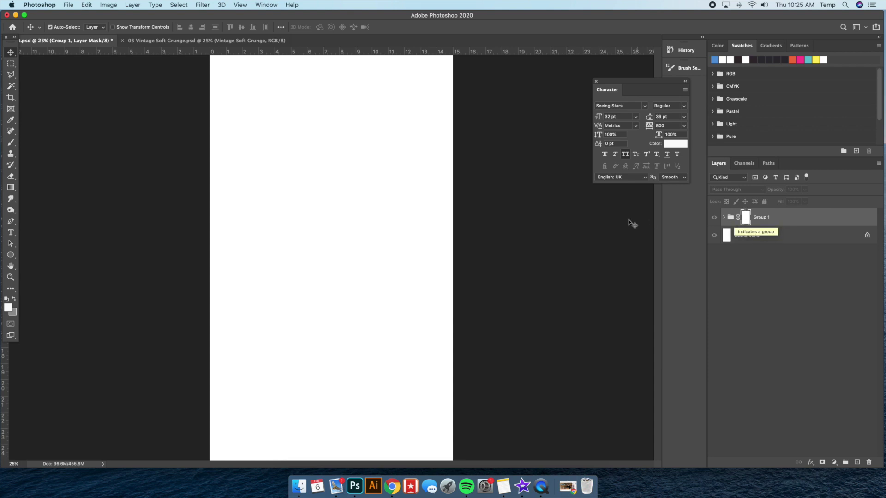
key(super+v)
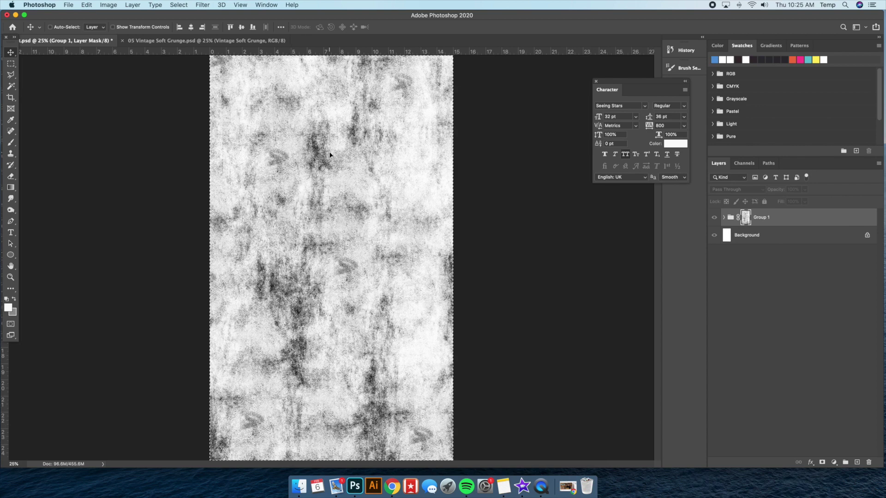
Compare the grunge-filled mask against the distressed artwork, then expand Group 1's layer list.
alt+click(745, 220)
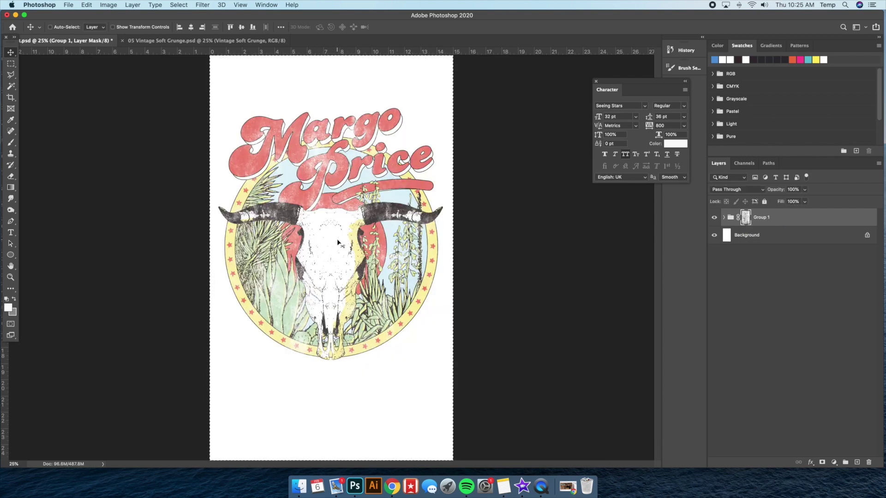
alt+click(745, 221)
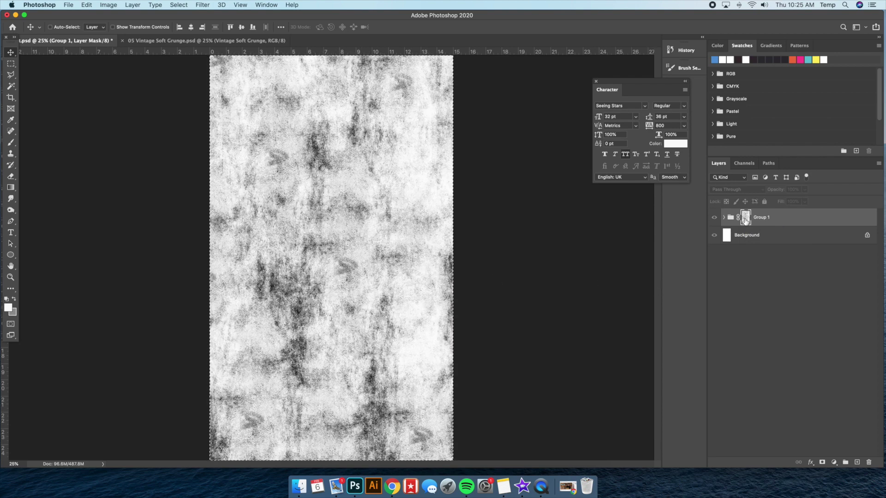
alt+click(746, 221)
alt+click(746, 221)
alt+click(746, 221)
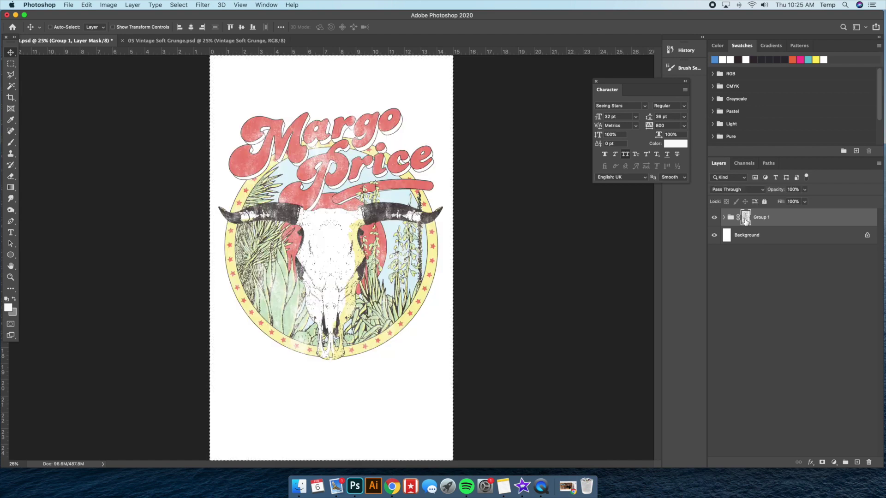
alt+click(745, 221)
alt+click(746, 221)
click(723, 218)
Try nudging the ring of stars to the right, then undo the move.
click(767, 236)
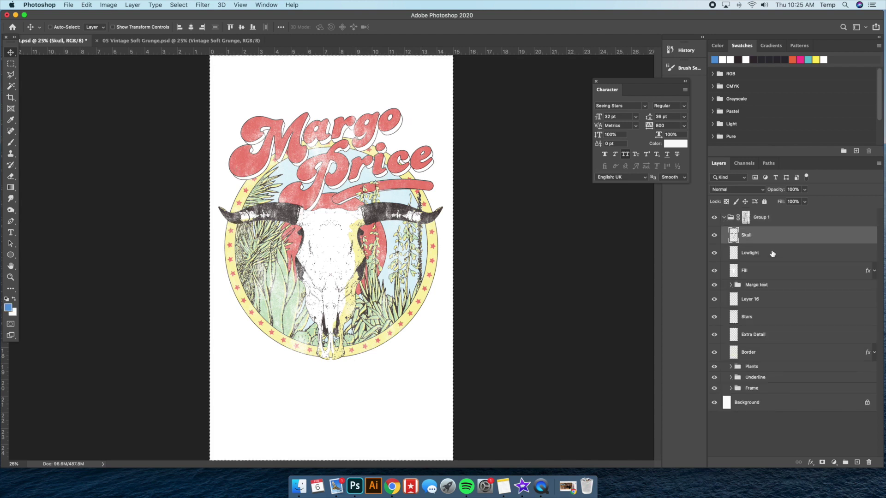
click(766, 319)
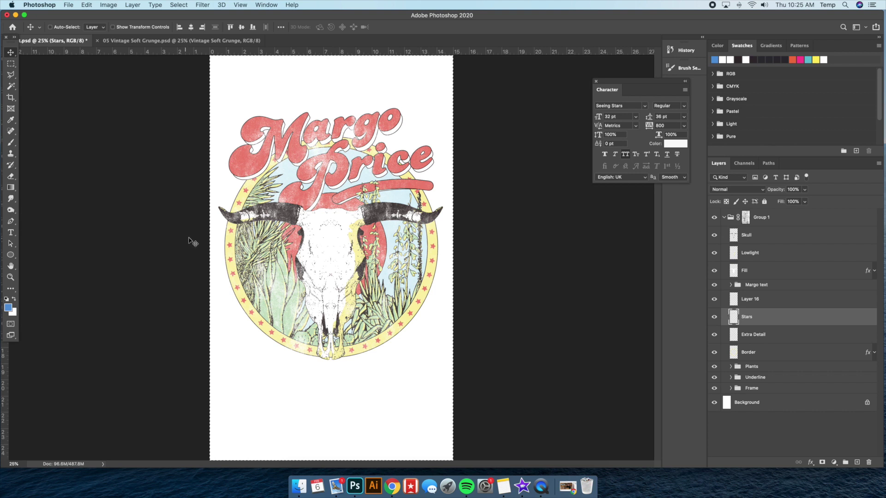
drag(261, 241, 275, 241)
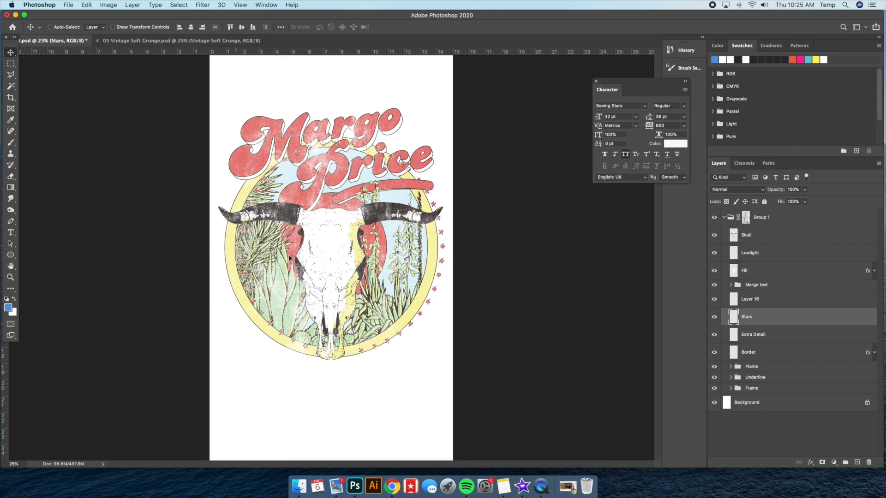
key(super+z)
Select the whole canvas on Group 1's mask and shift the mask texture to reposition the distressing.
click(10, 64)
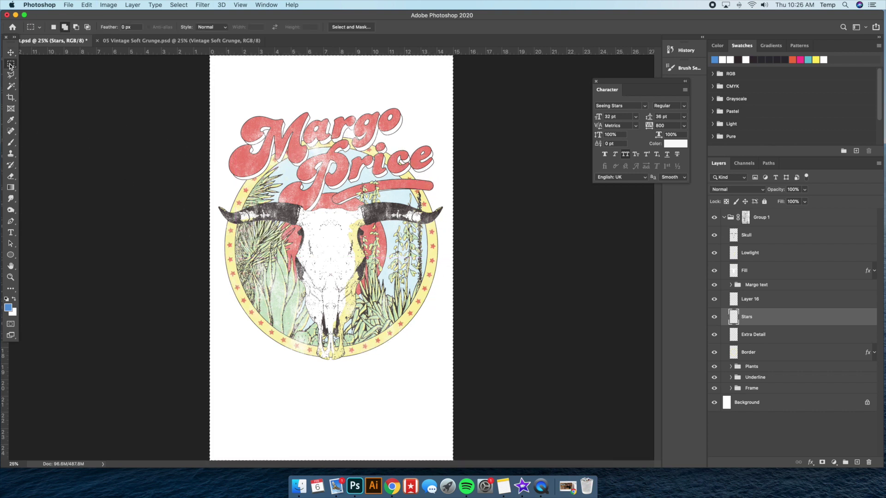
key(super+a)
click(762, 218)
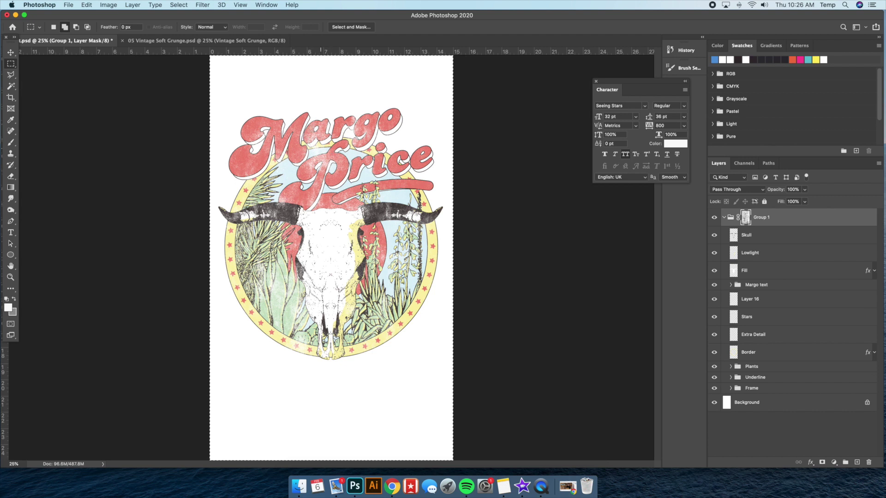
click(10, 53)
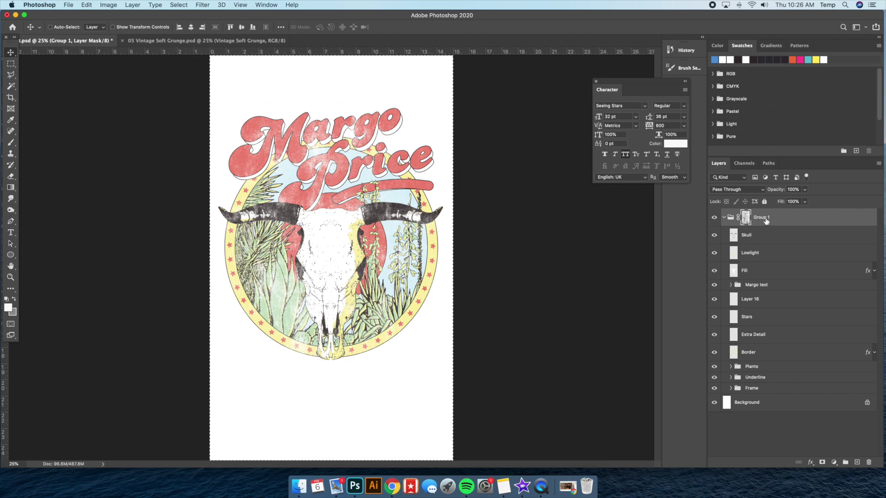
drag(347, 157, 342, 132)
drag(345, 163, 343, 189)
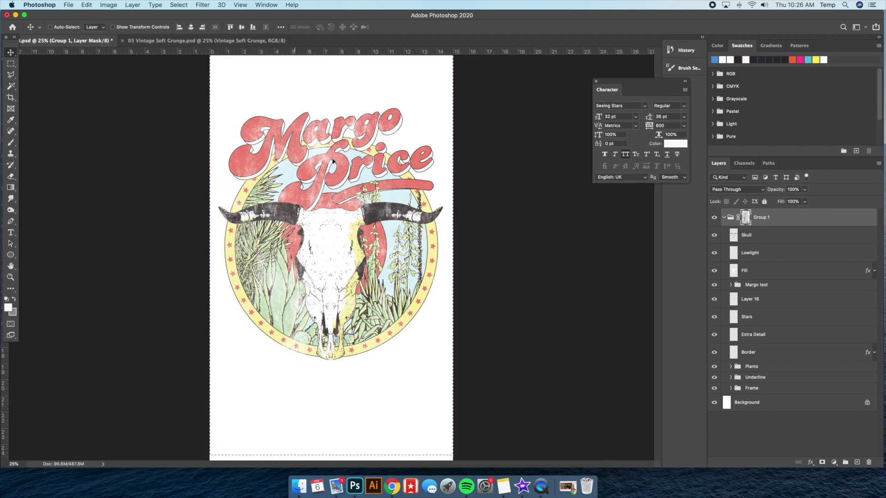
drag(291, 161, 364, 161)
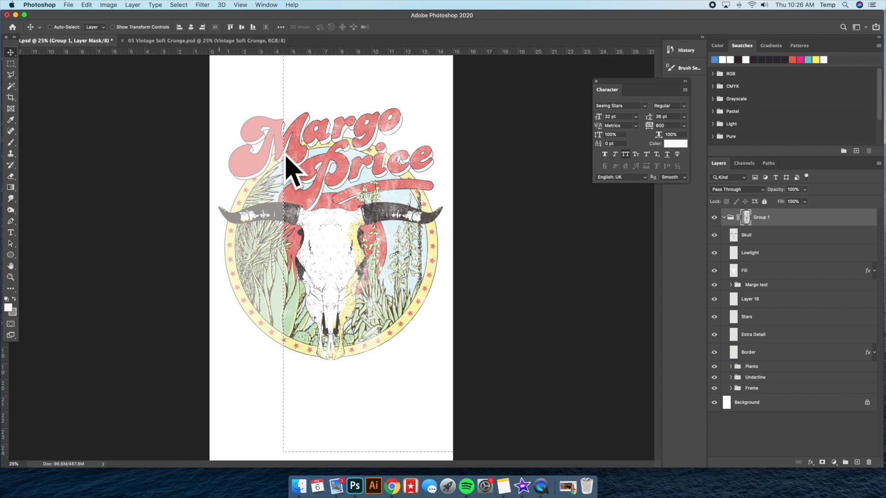
key(super+z)
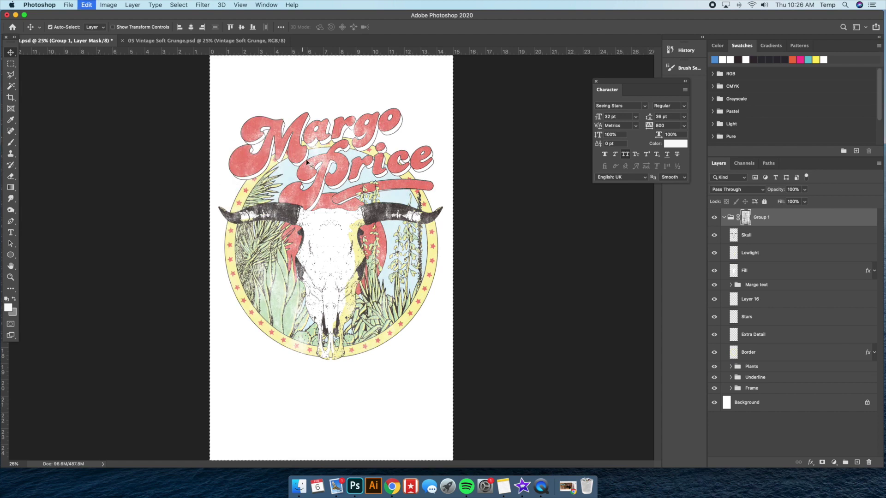
drag(328, 160, 318, 116)
key(super+z)
key(super+z)
drag(340, 379, 338, 243)
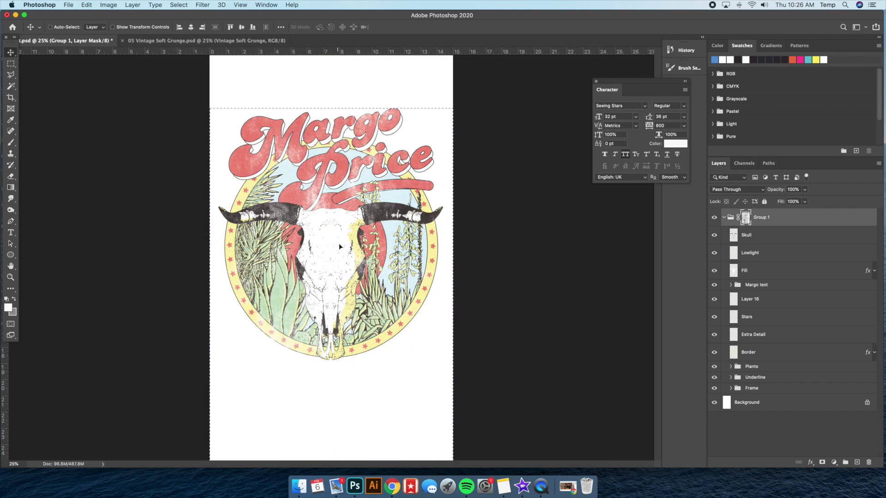
key(super+z)
key(super+a)
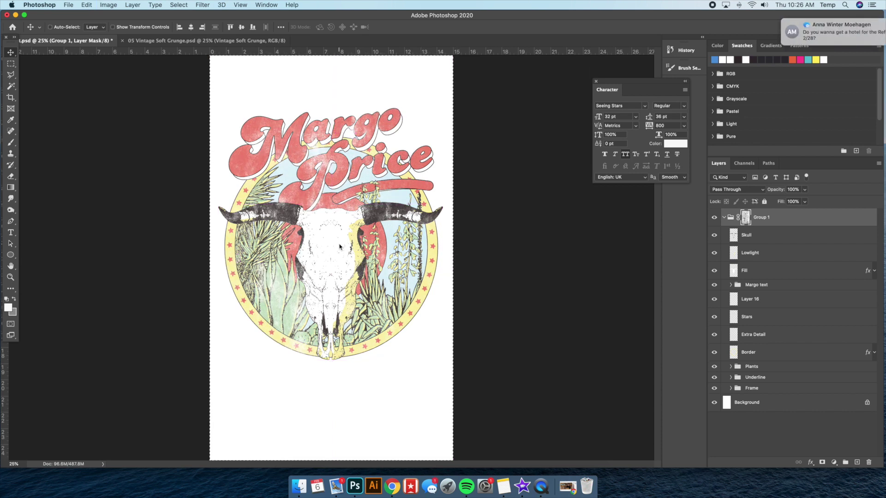
mouse_move(859, 26)
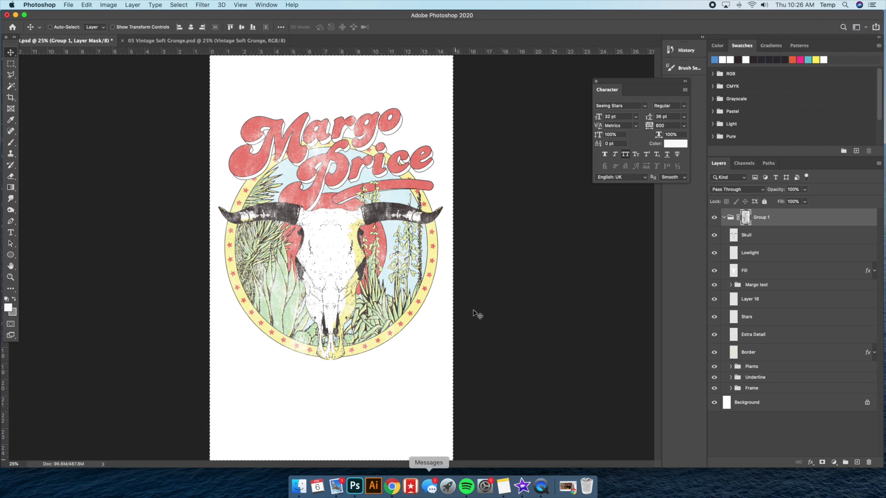
Dismiss the messaging app's dock menu and deselect the canvas selection using the Rectangular Marquee.
right_click(430, 492)
click(434, 490)
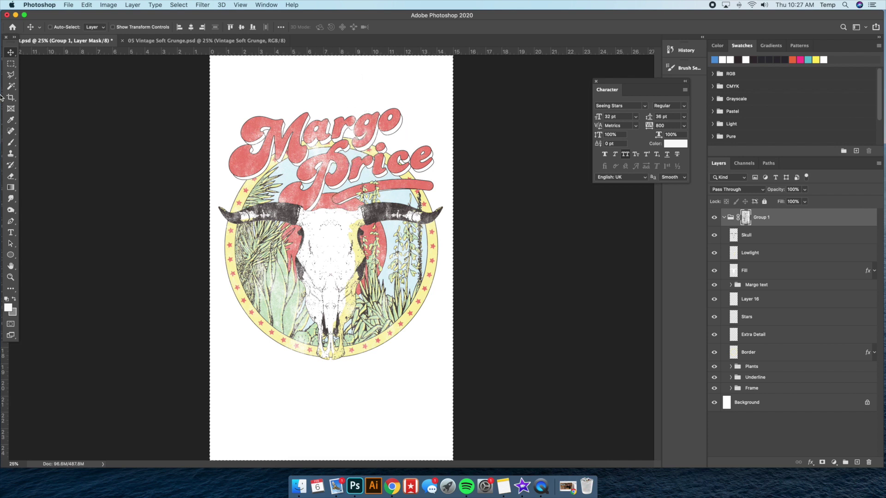
key(m)
right_click(317, 155)
click(344, 159)
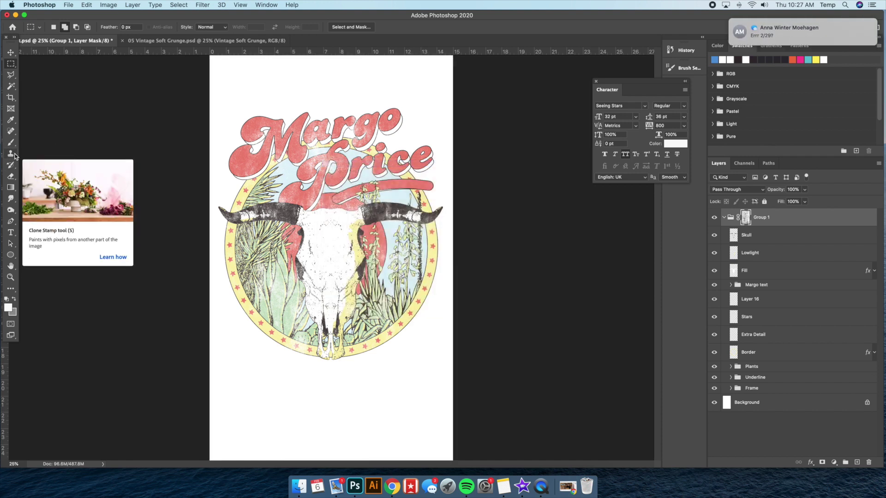
Pick the Clone Stamp and clone texture onto the right horn, undoing dabs on Margo's rg and M.
click(10, 155)
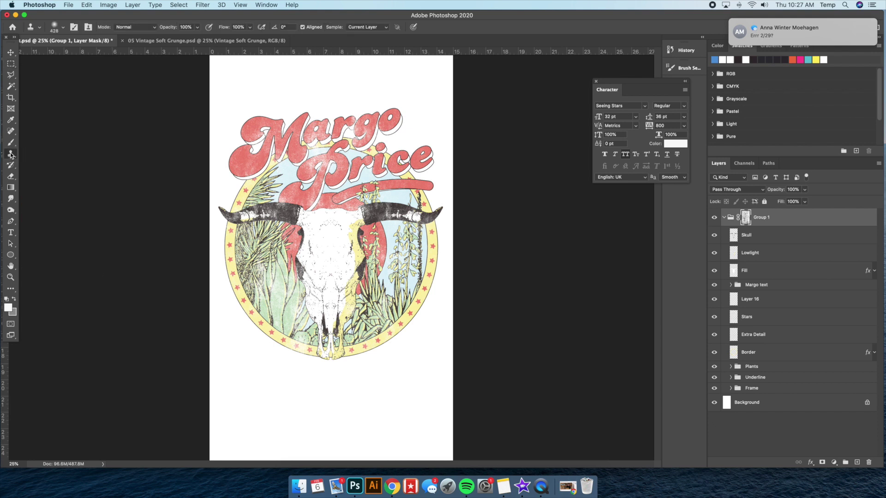
right_click(11, 154)
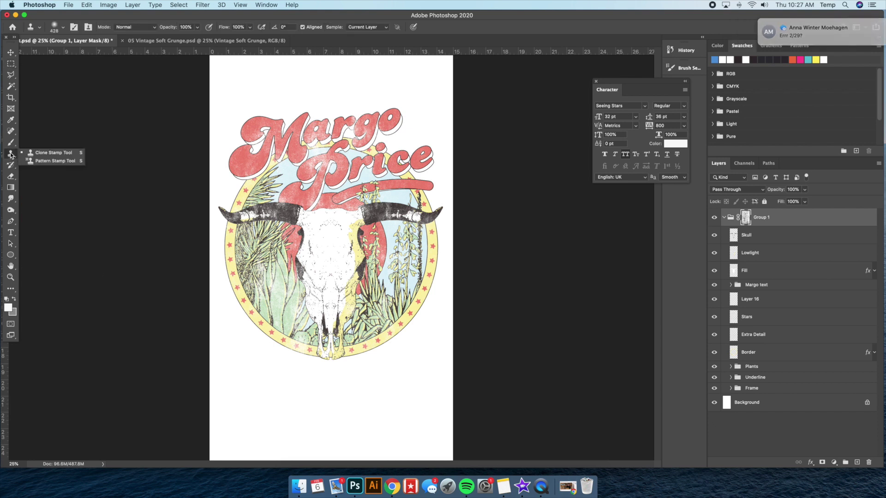
click(50, 152)
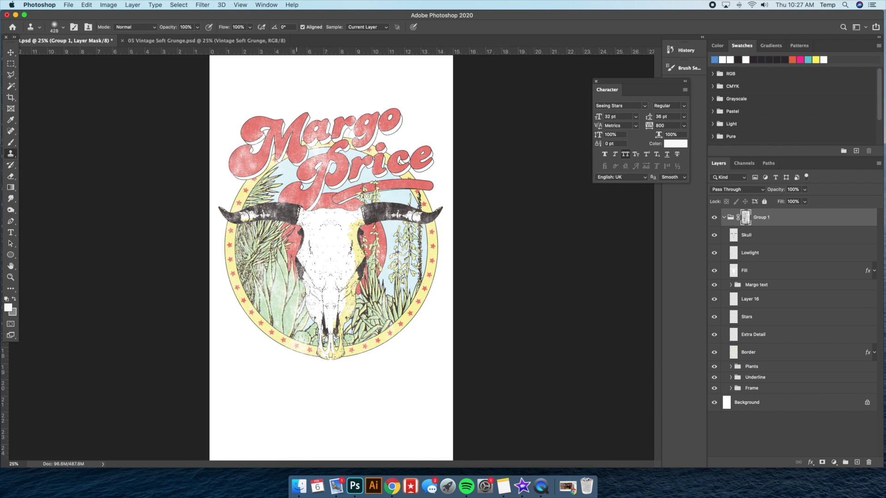
click(358, 136)
key(super+z)
click(244, 163)
key(super+z)
click(378, 206)
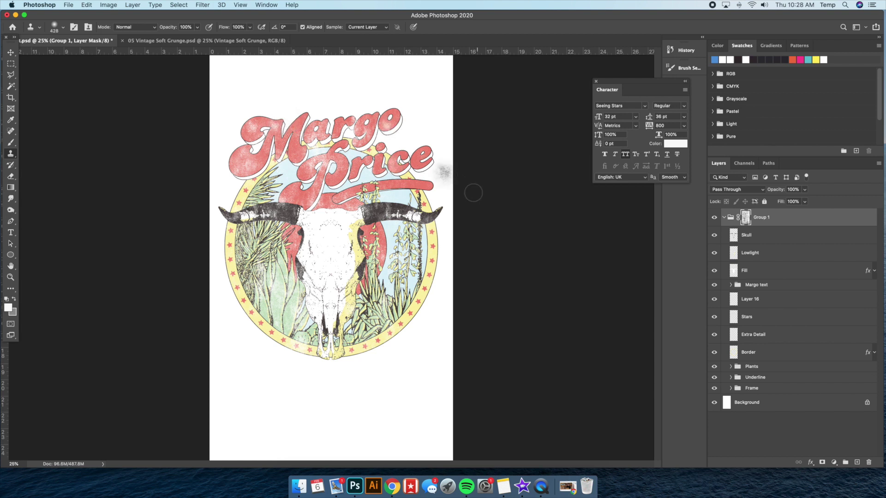
Clone texture above the rgo of Margo, onto the e of Price, and over the M's bottom-left.
click(365, 110)
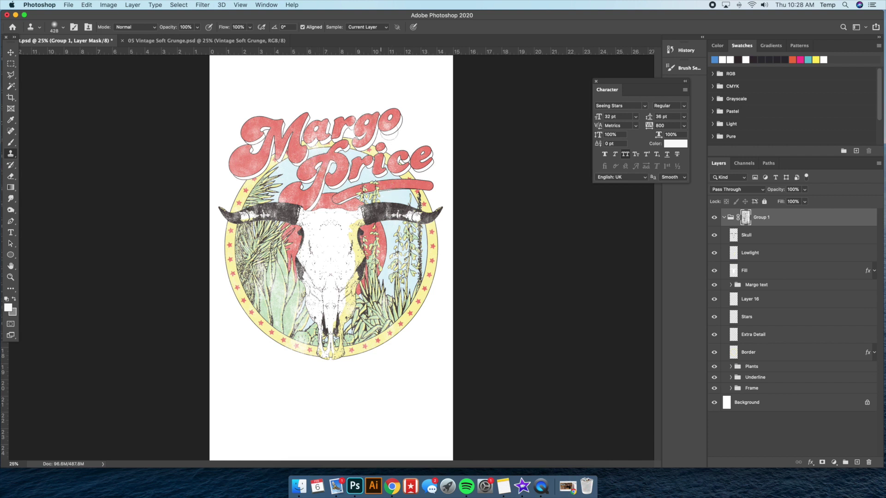
click(421, 165)
click(247, 160)
click(259, 159)
click(255, 162)
click(250, 163)
click(244, 165)
click(244, 165)
Clone texture onto the red underline swoosh and skull top, undoing a dab right of Margo.
click(351, 204)
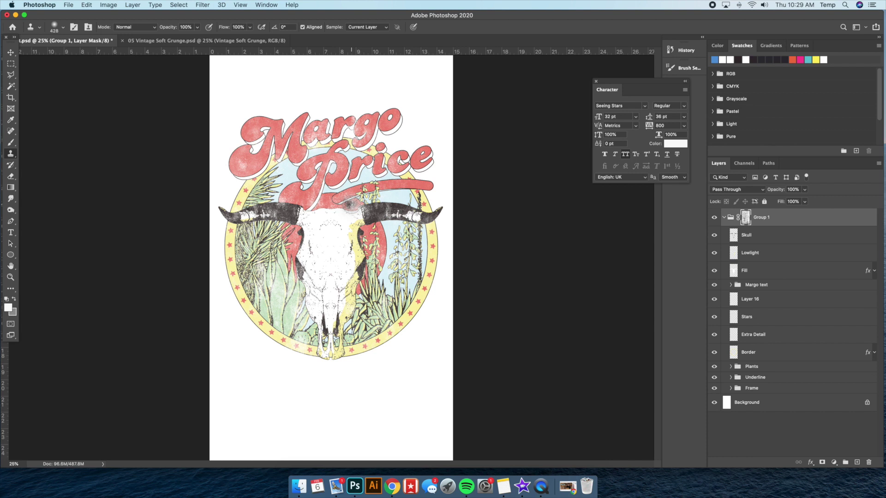
click(353, 206)
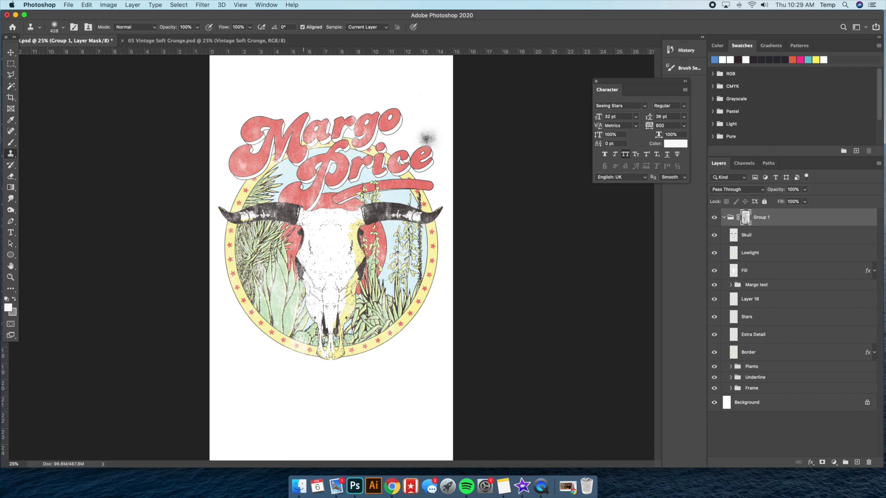
click(406, 133)
key(super+z)
key(v)
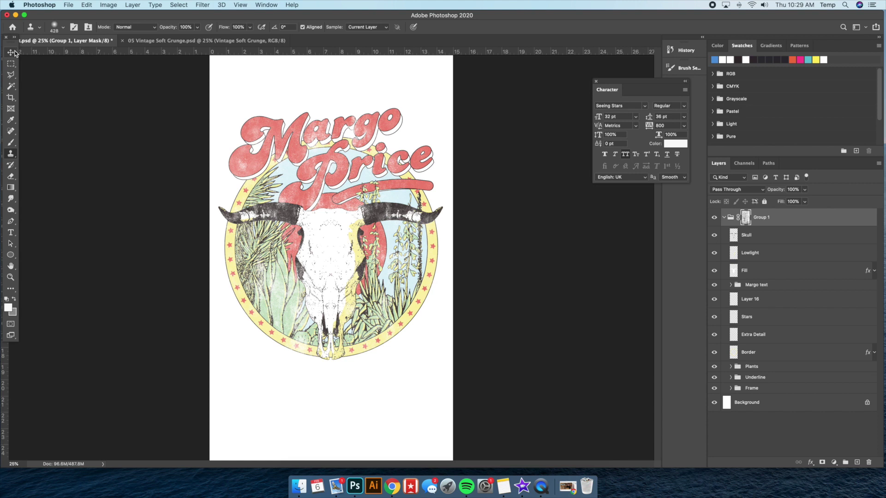
Convert the locked Background into an editable Layer 0.
click(748, 403)
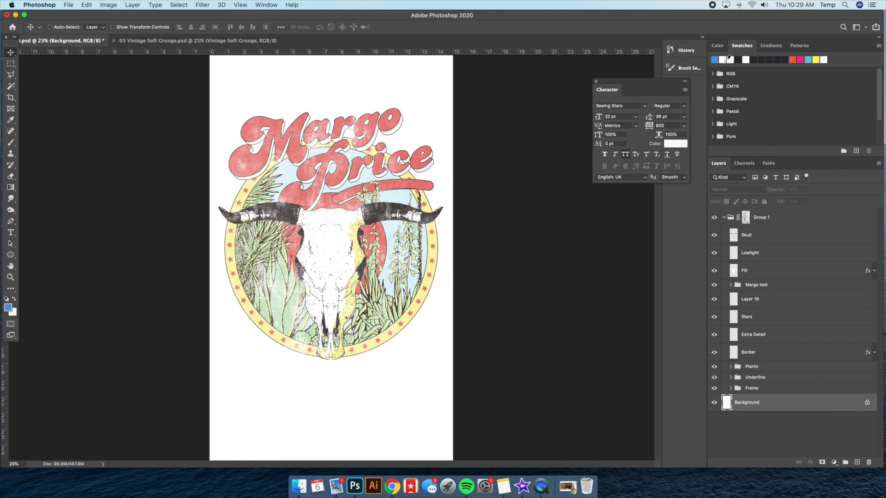
double_click(785, 405)
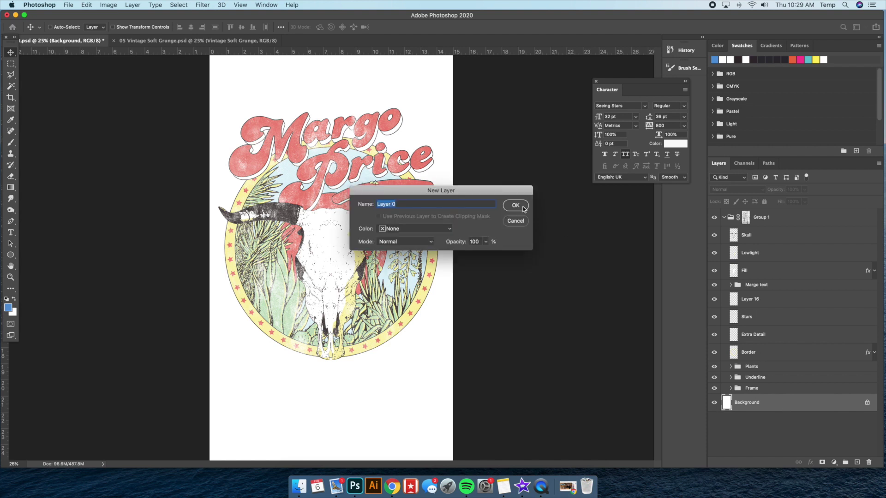
key(Return)
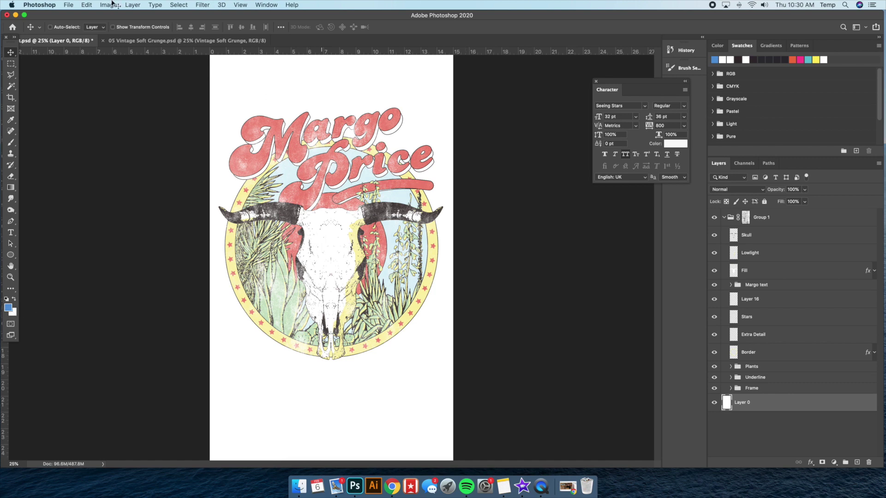
Fill Layer 0 with blue via Edit > Fill.
click(87, 5)
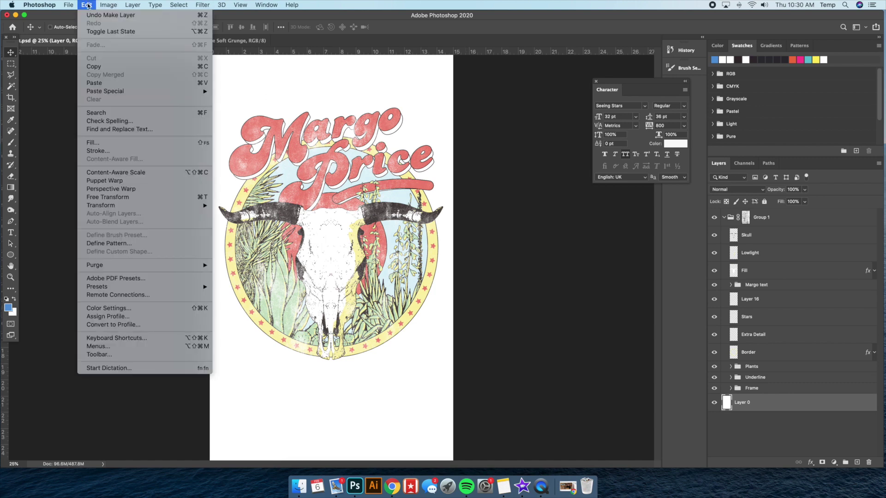
click(102, 144)
click(500, 190)
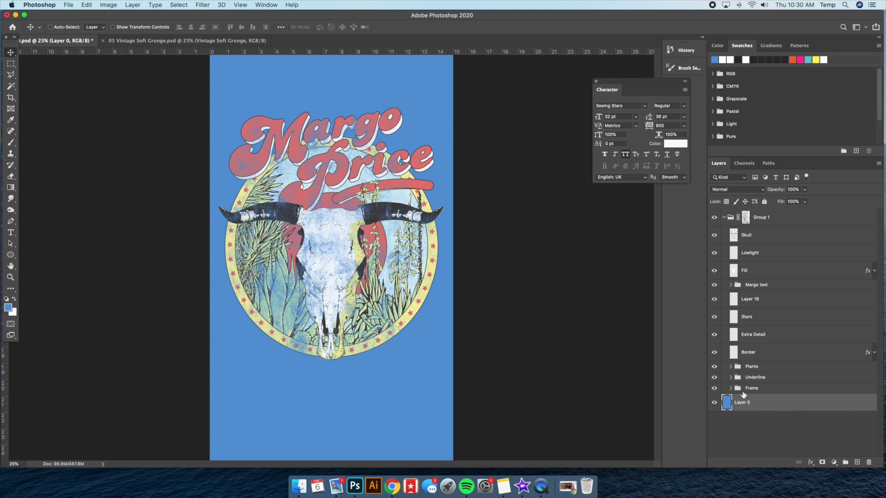
key(super+u)
In Hue/Saturation, set saturation to 0 and drag the hue until Layer 0 turns medium blue.
drag(626, 269, 511, 272)
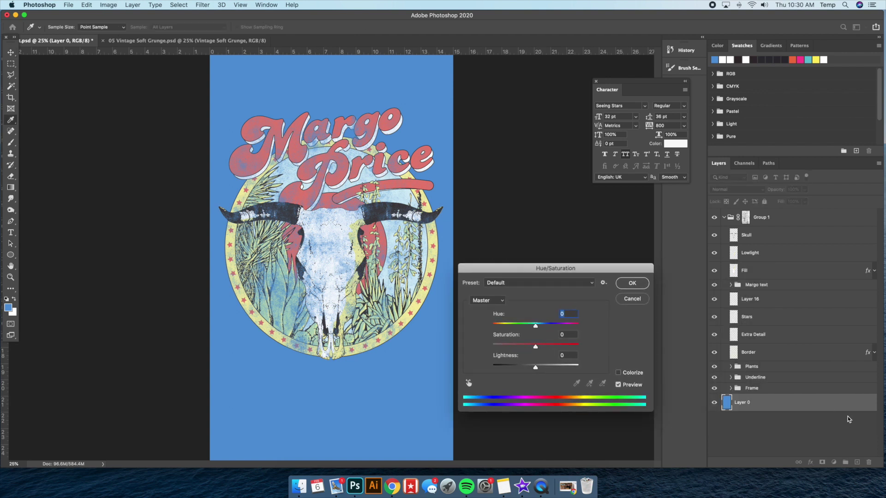
drag(547, 269, 538, 259)
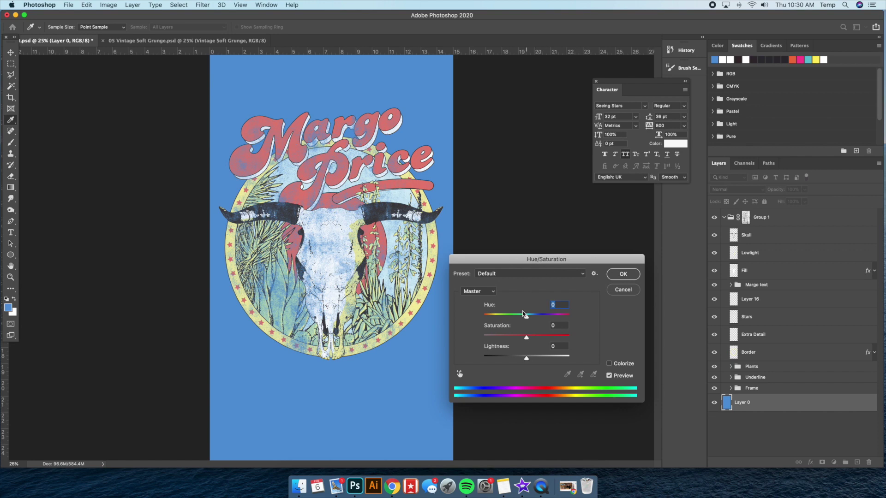
drag(526, 317, 483, 337)
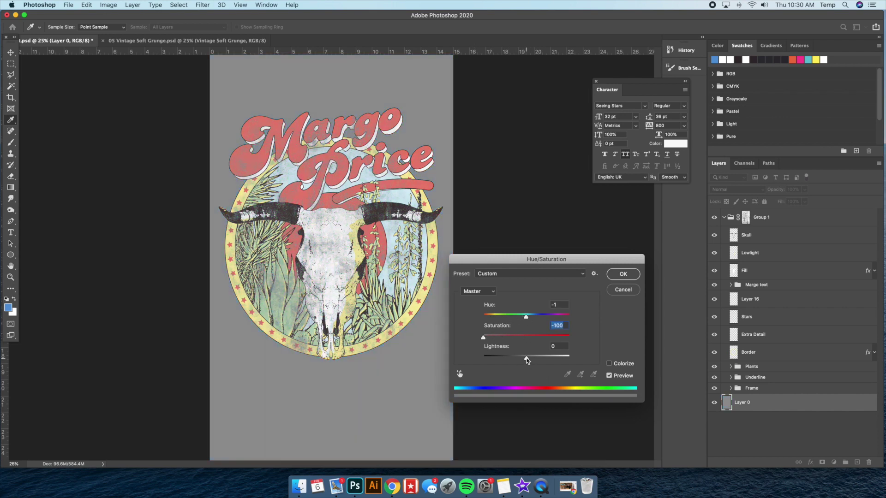
mouse_move(526, 359)
mouse_down()
mouse_move(513, 358)
mouse_move(557, 359)
mouse_move(475, 350)
mouse_move(538, 355)
mouse_up()
text(0)
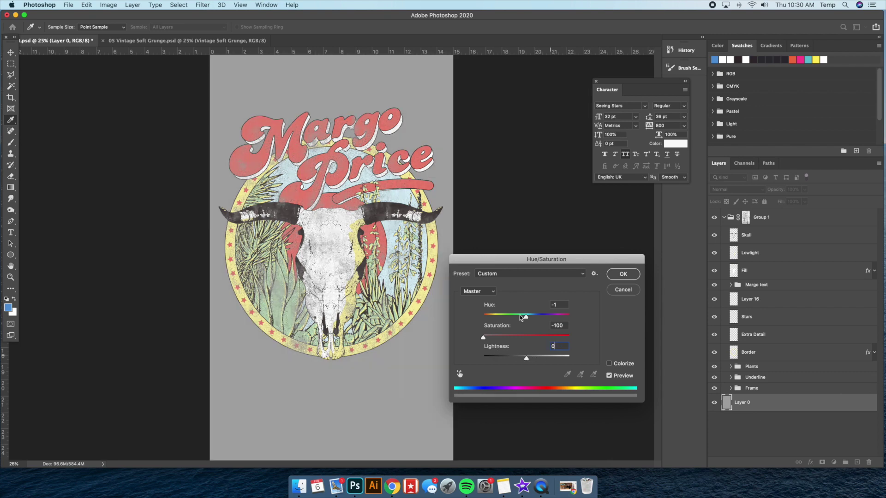
click(560, 326)
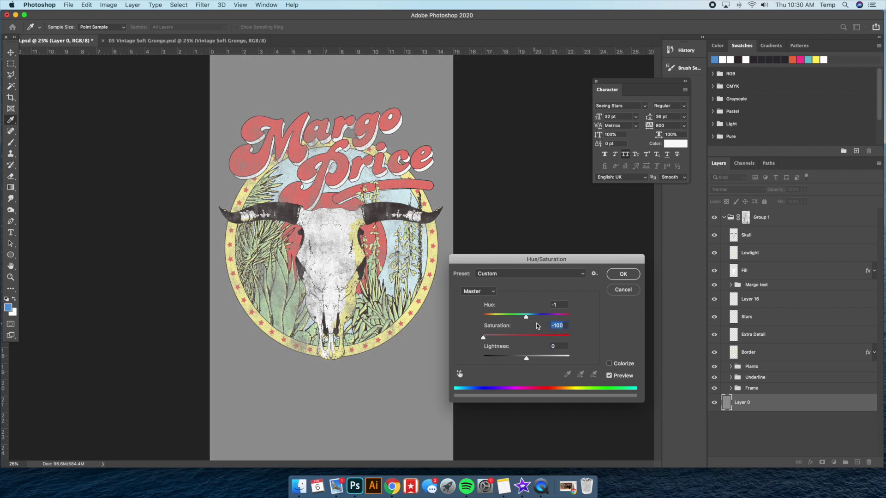
text(0)
drag(527, 319, 558, 319)
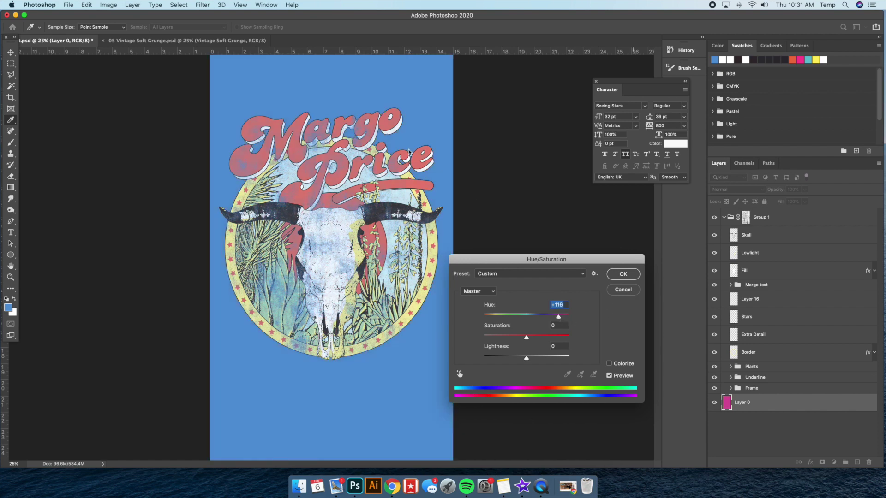
key(Return)
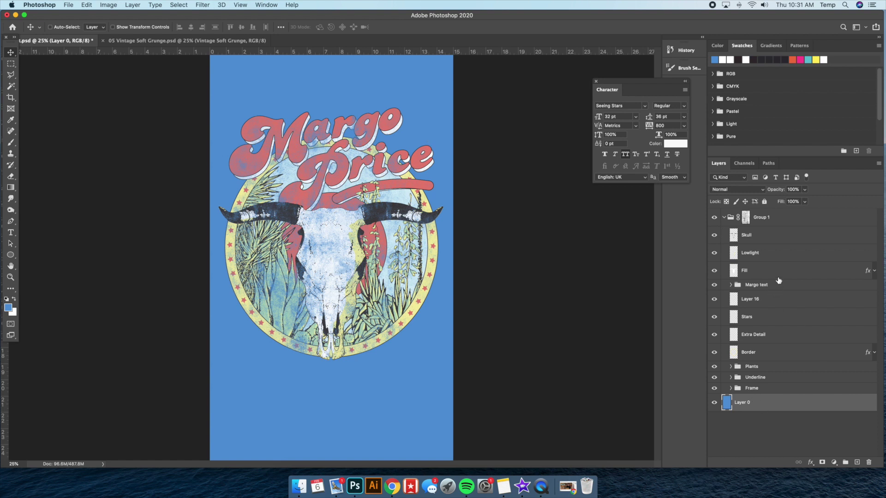
click(764, 219)
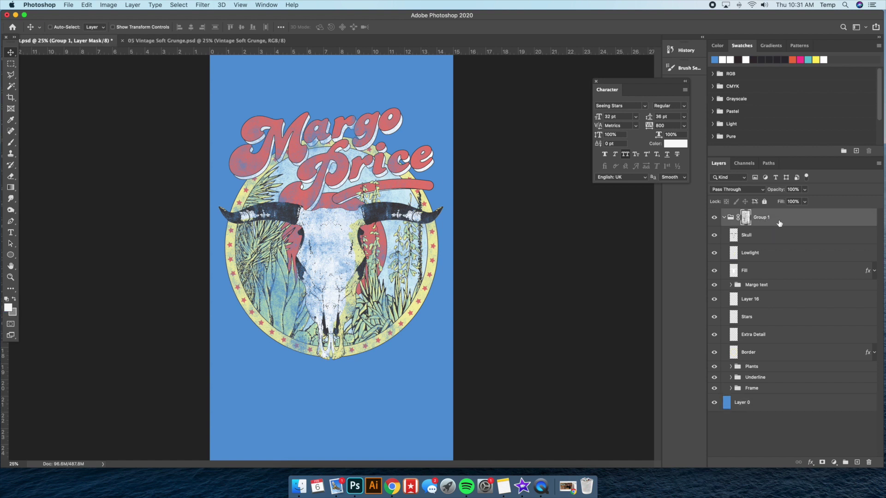
Collapse Group 1 and delete its grunge layer mask.
click(724, 218)
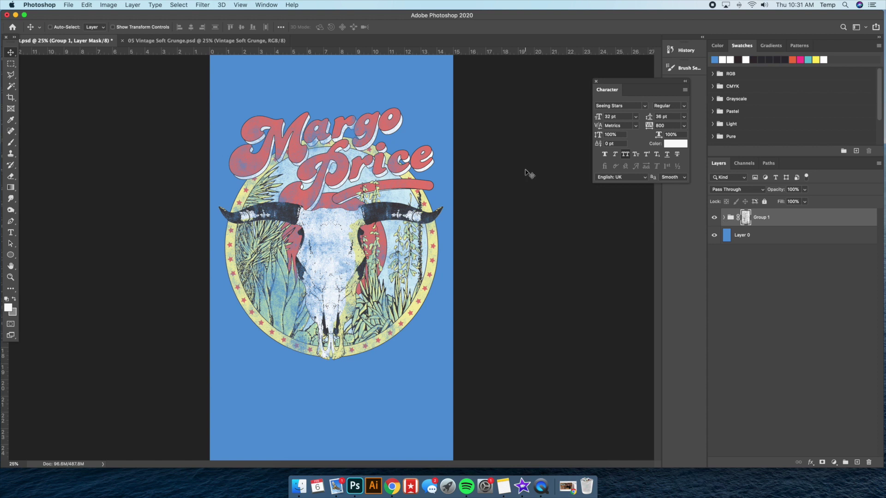
right_click(747, 219)
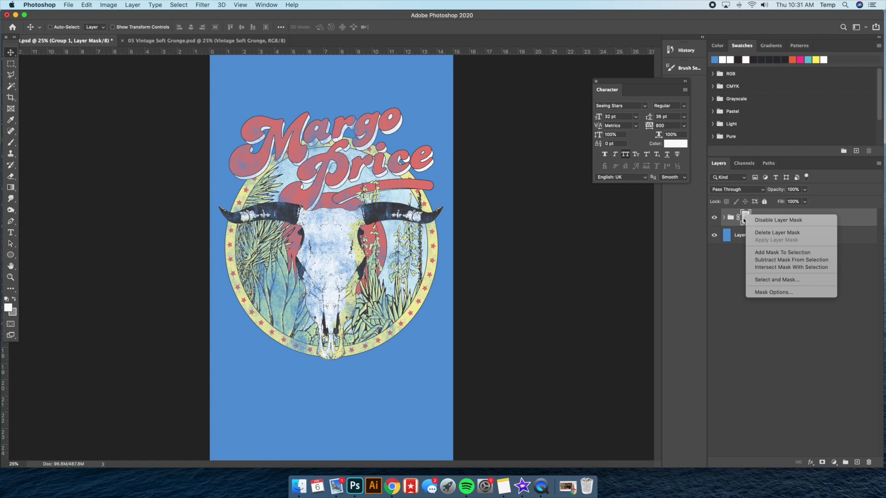
click(766, 233)
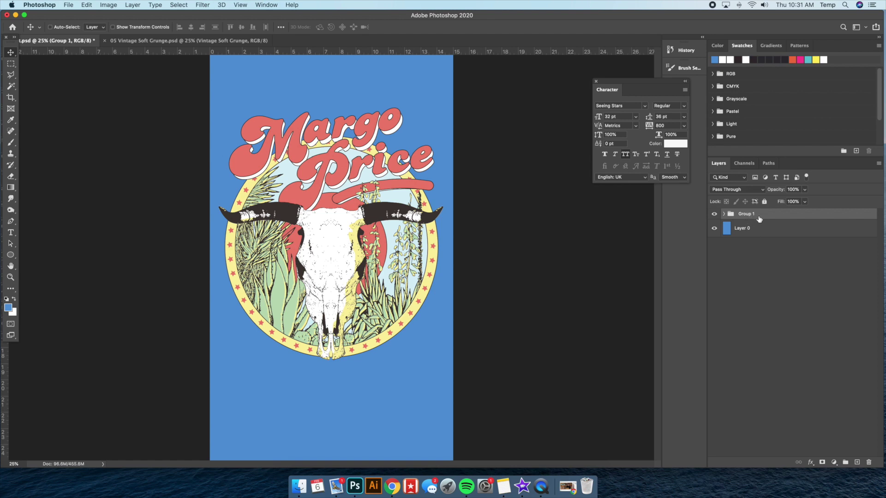
Close the 05 Vintage Soft Grunge document and minimize Photoshop to reveal the Finder texture folder.
click(138, 42)
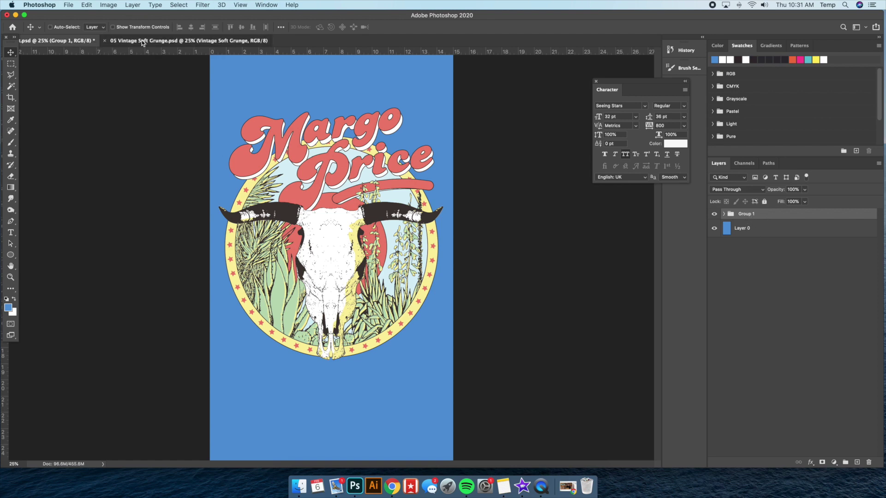
click(106, 41)
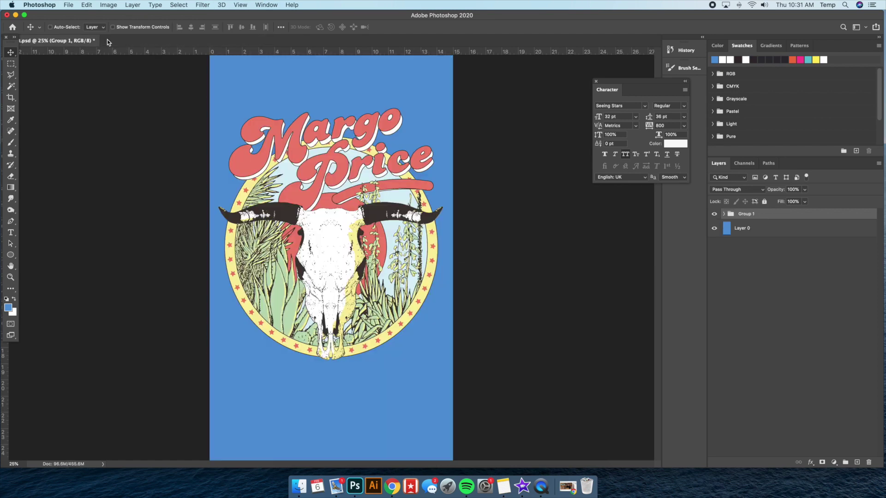
click(299, 486)
click(498, 167)
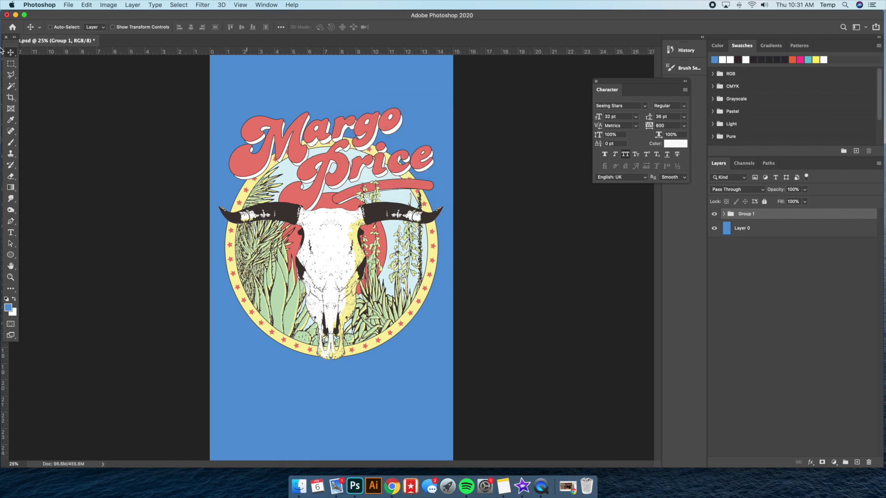
click(15, 14)
Drag 08 Vintage Rough Wall.psd from the texture folder onto the Photoshop Dock icon to open it.
drag(298, 113, 340, 155)
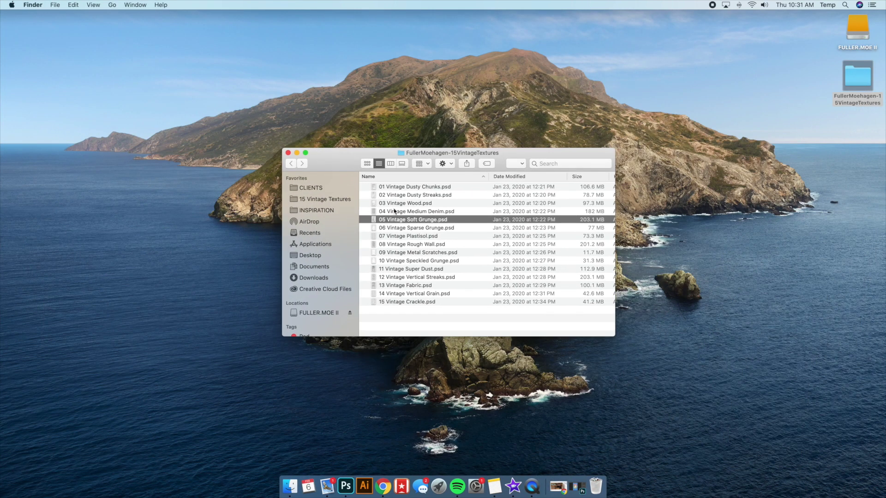
click(456, 246)
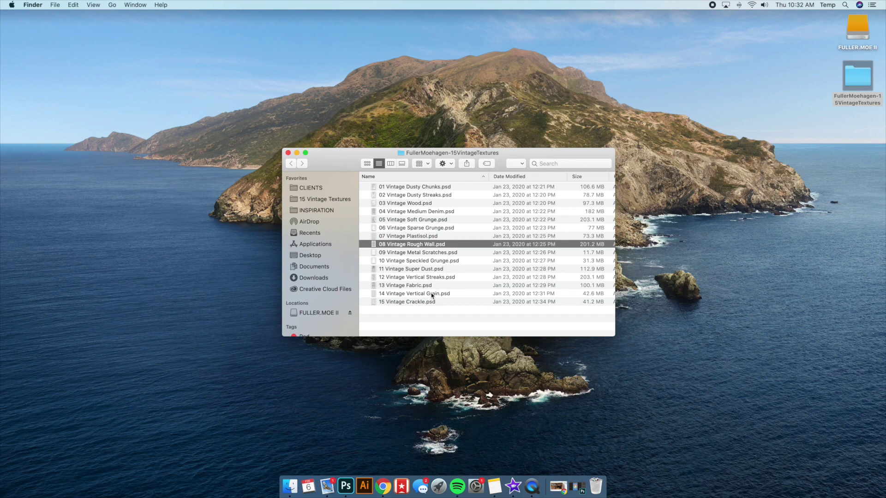
drag(414, 246, 346, 485)
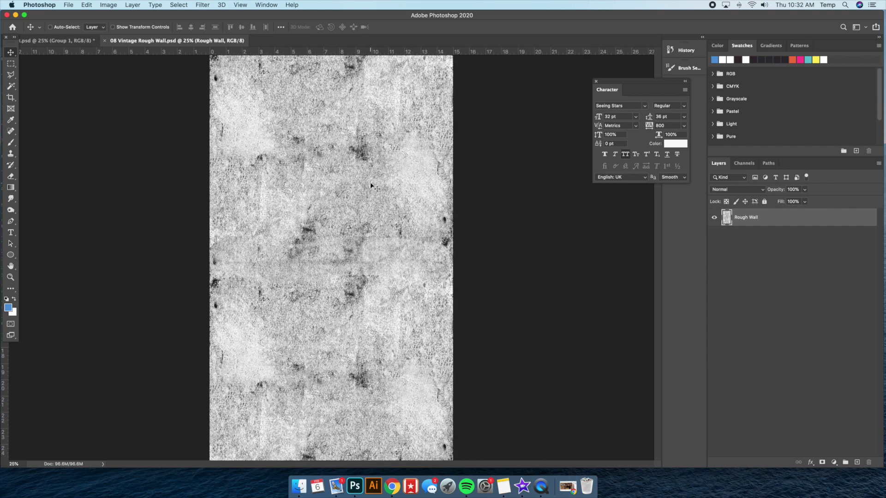
Select all and copy the 08 Vintage Rough Wall texture, then return to the Margo Price poster.
key(super+a)
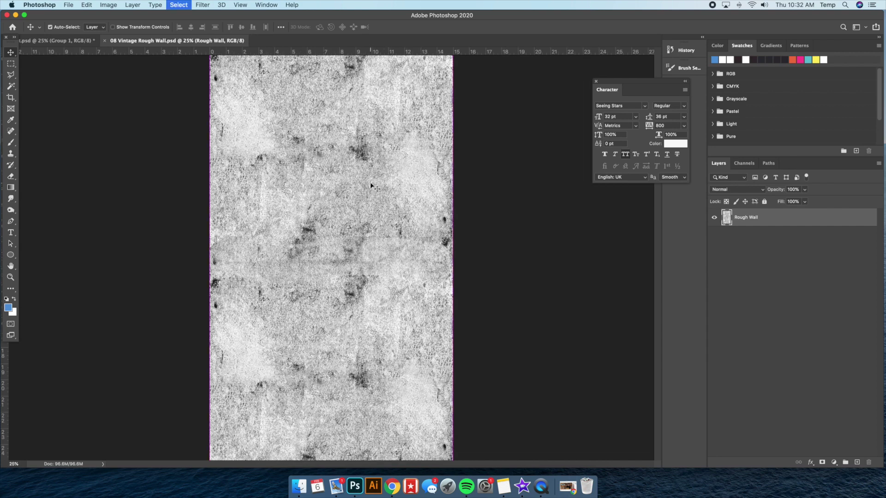
key(super+c)
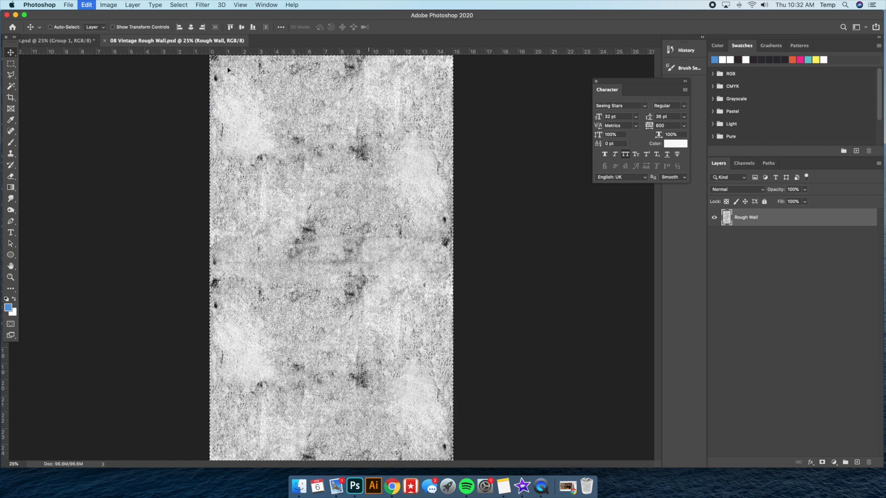
click(55, 40)
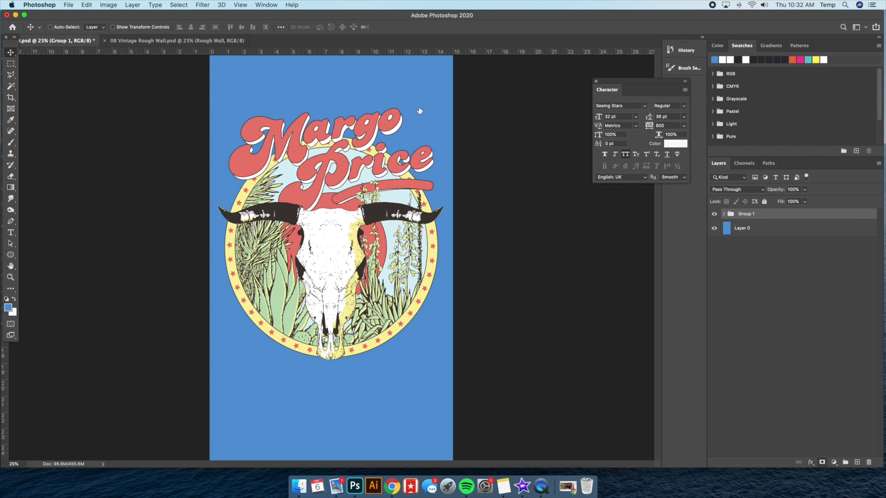
Add a new layer mask to Group 1 and paste the Rough Wall texture into it.
key(ctrl+shift+m)
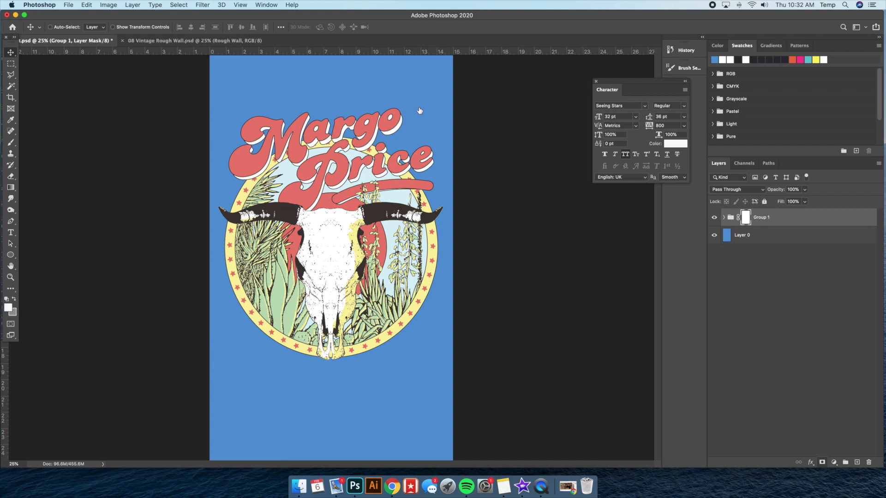
alt+click(745, 220)
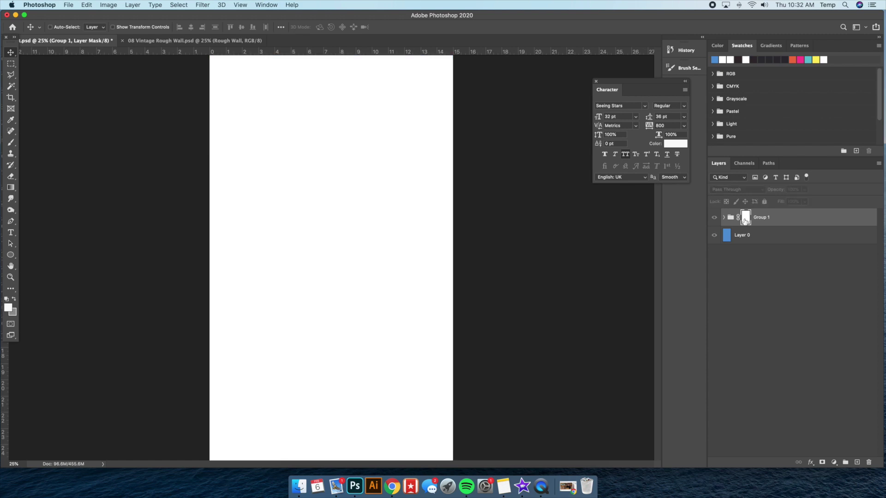
key(ctrl+v)
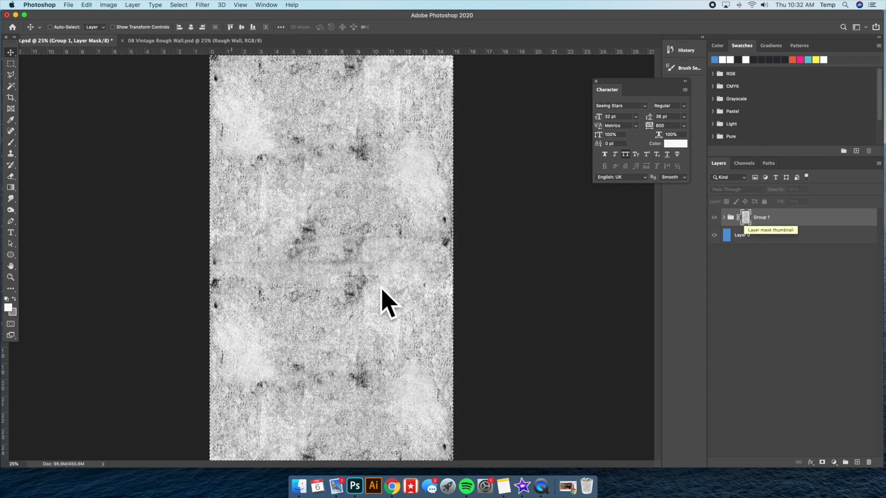
alt+click(745, 220)
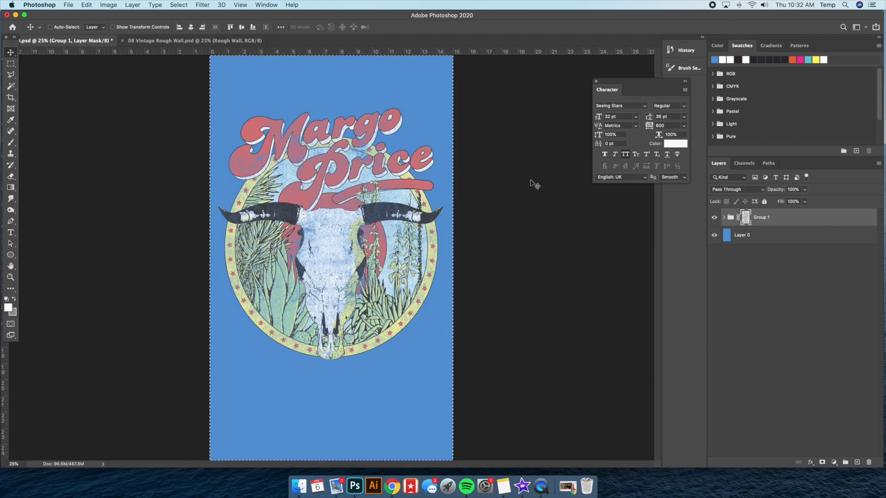
Shift the mask texture to line up with the canvas, deselect it, and zoom to inspect the distressed skull.
key(m)
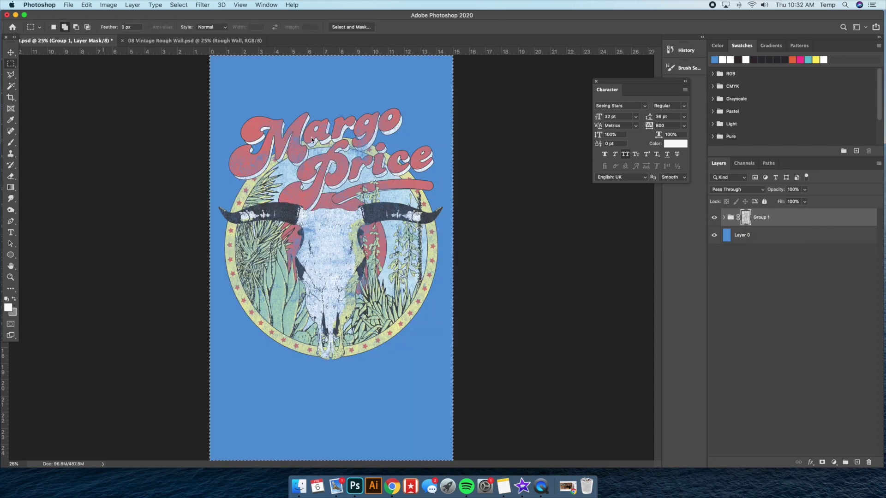
key(v)
drag(398, 220, 398, 203)
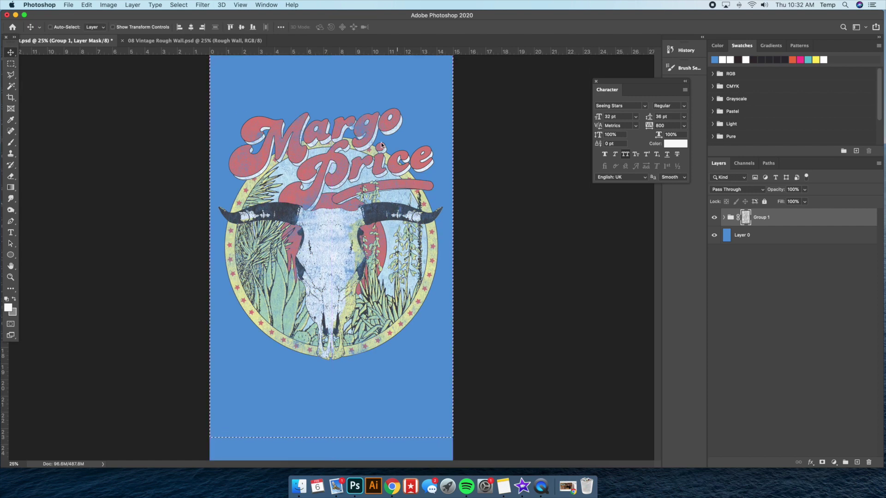
mouse_move(378, 139)
mouse_down()
mouse_move(375, 164)
mouse_move(378, 140)
mouse_up()
key(m)
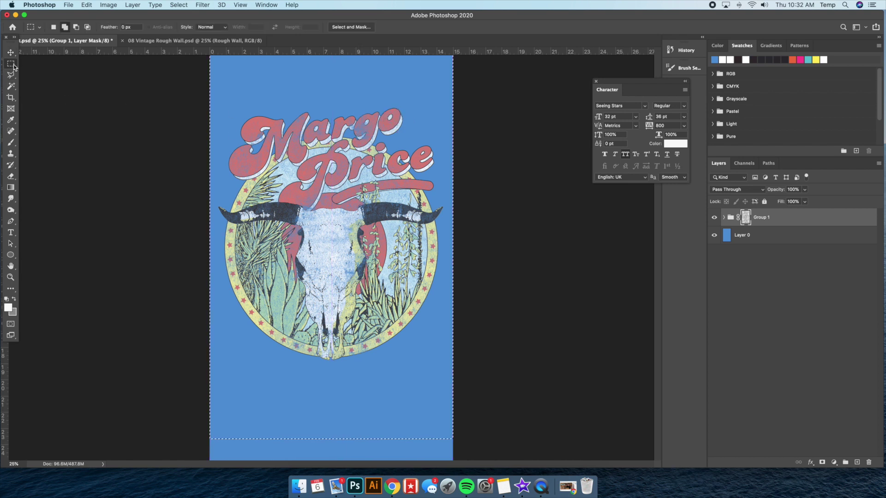
right_click(341, 158)
click(353, 167)
key(super+equal)
key(super+equal)
key(super+equal)
key(super+equal)
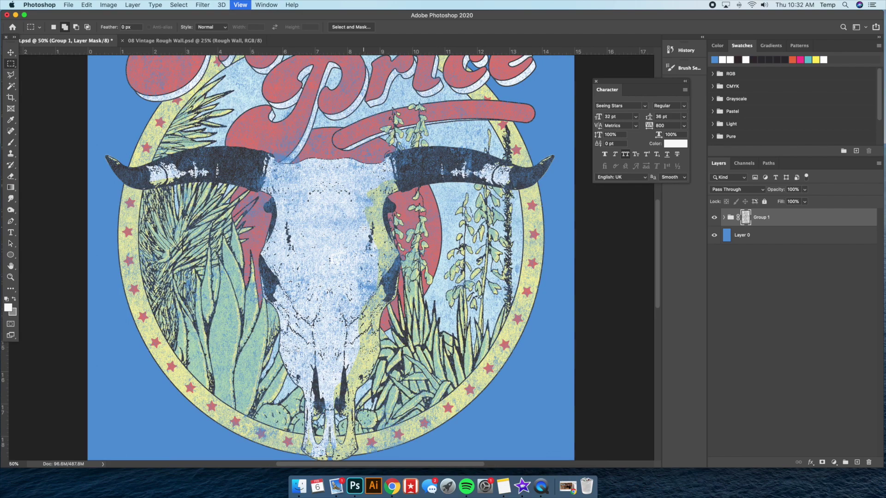
key(super+equal)
key(super+minus)
key(super+minus)
key(super+minus)
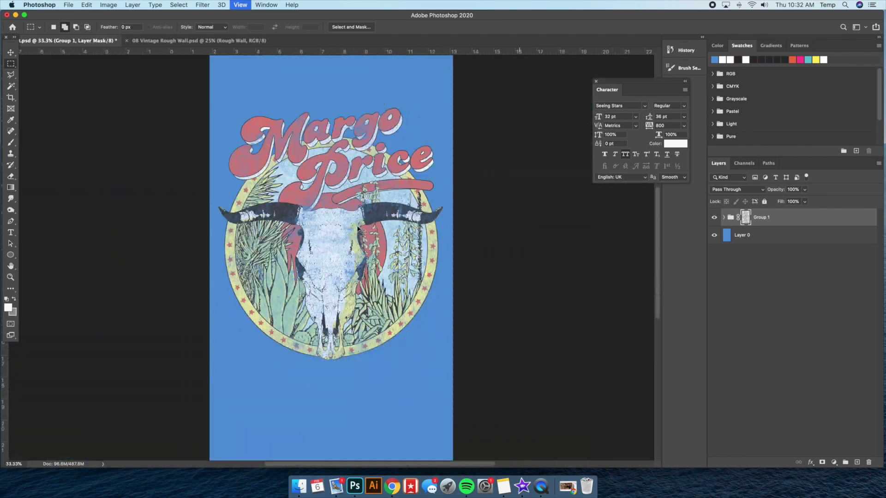